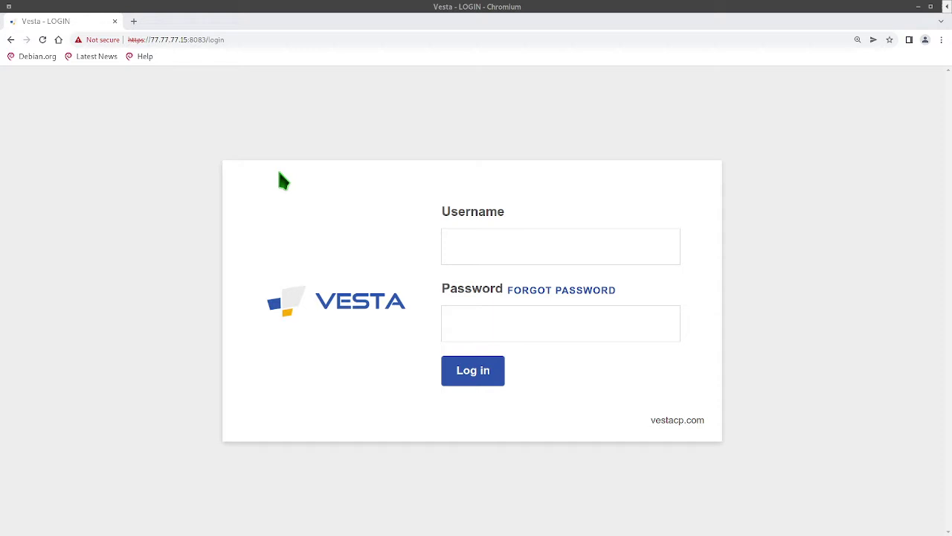
Log in to Vesta with the administrator username and its password.
left_click(477, 246)
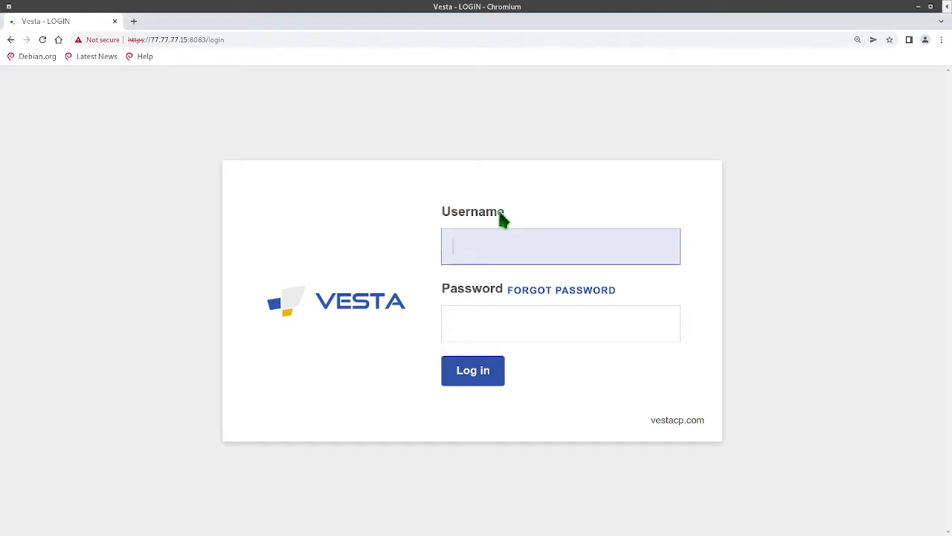
key("Tab")
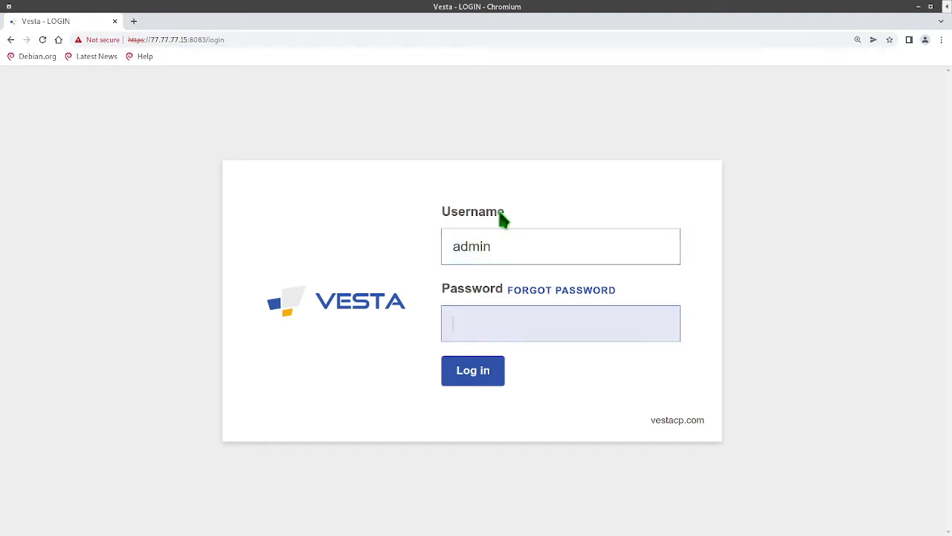
key("Return")
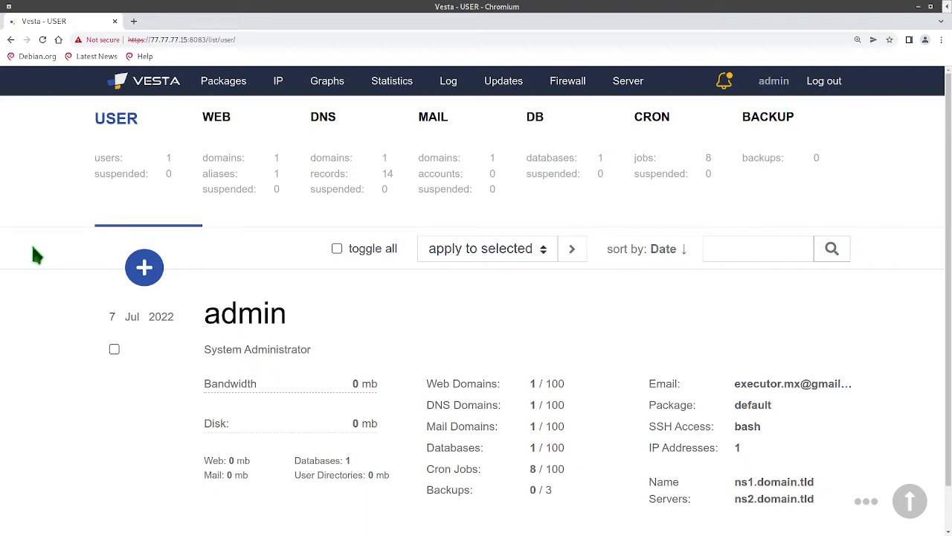
Zoom the page out, review the admin user's System Administrator role, and go to Packages.
key("ctrl+minus")
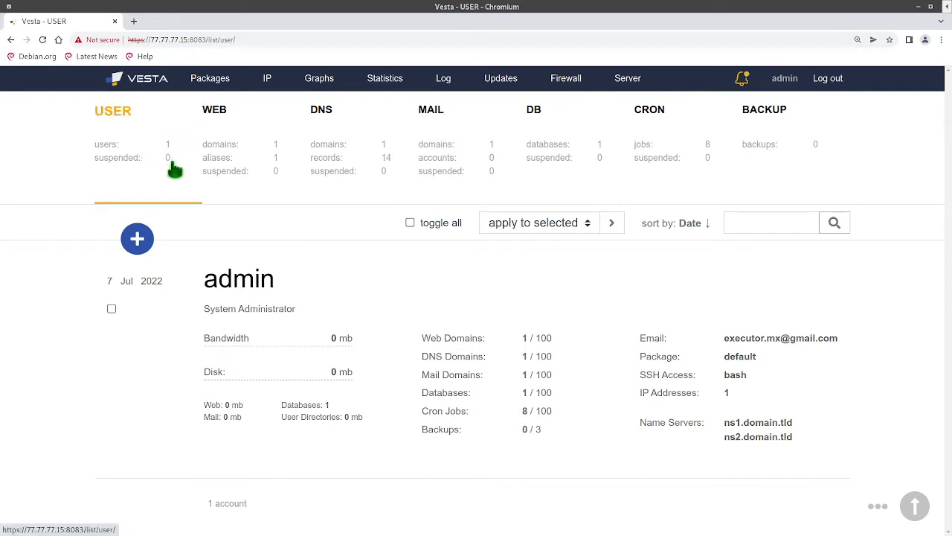
mouse_move(214, 268)
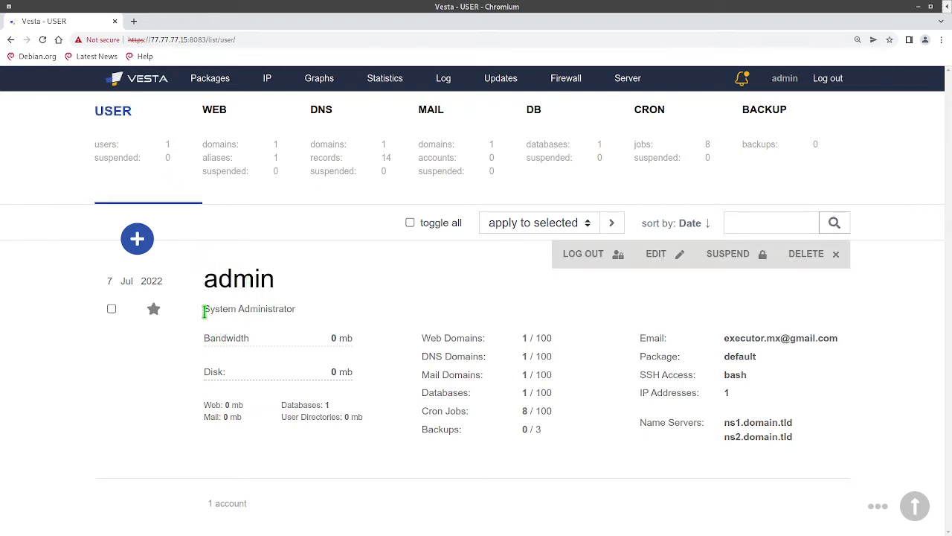
mouse_move(203, 309)
left_mouse_down()
mouse_move(322, 332)
mouse_move(305, 312)
left_mouse_up()
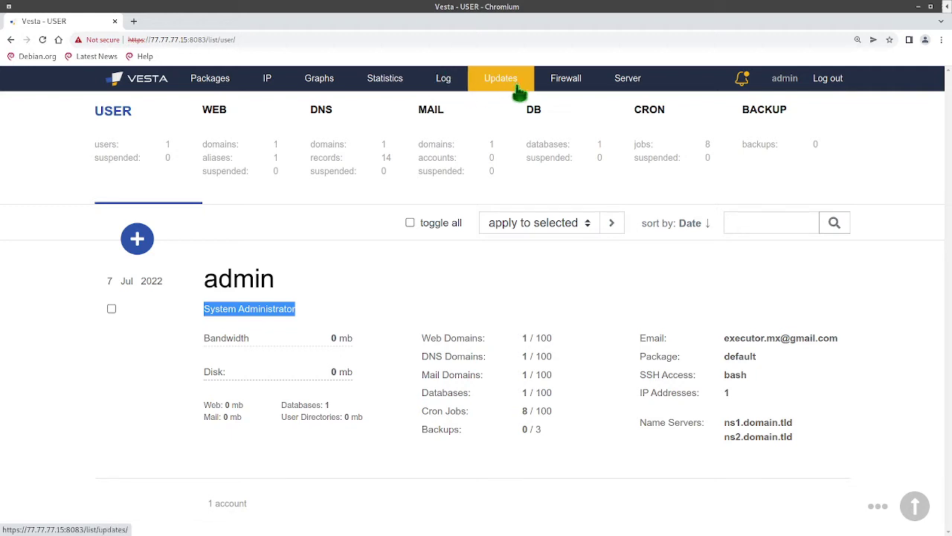
left_click(631, 87)
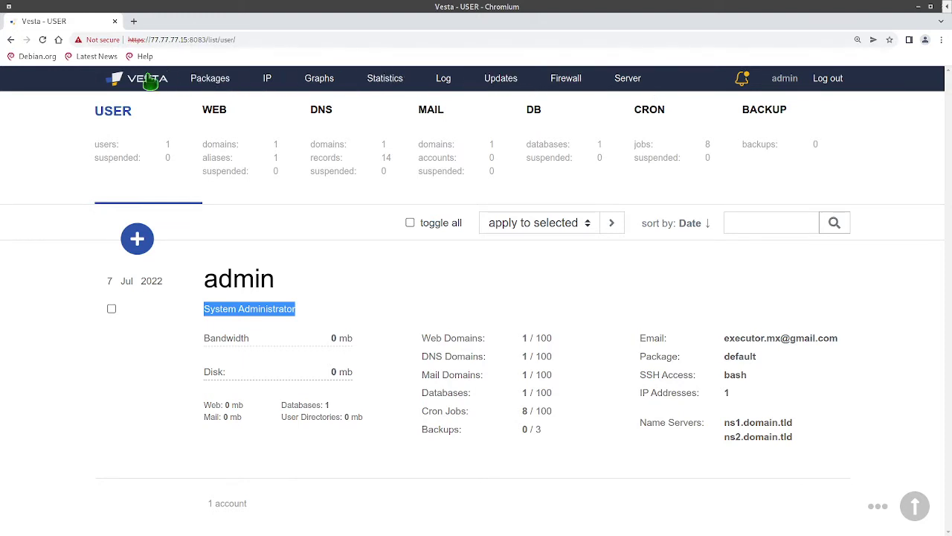
left_click(207, 94)
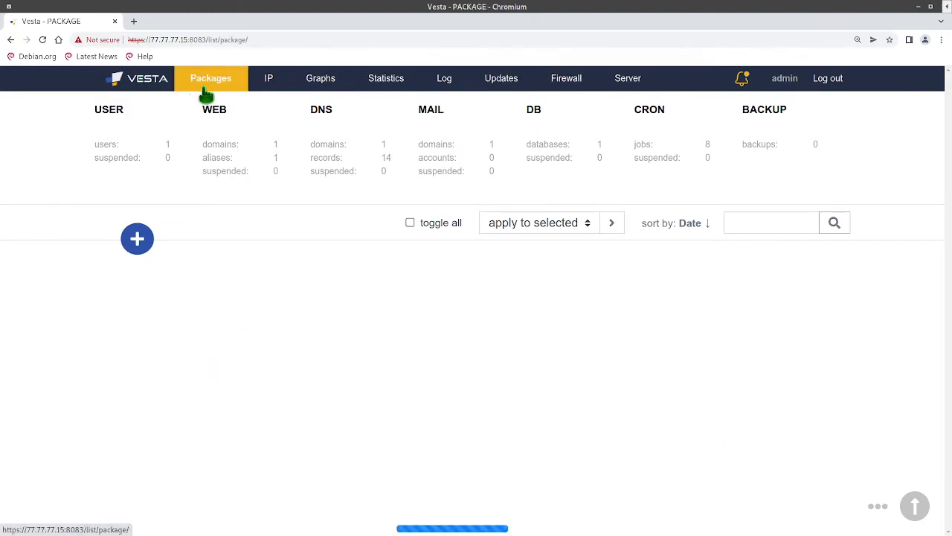
scroll(61, 301, "down", 3)
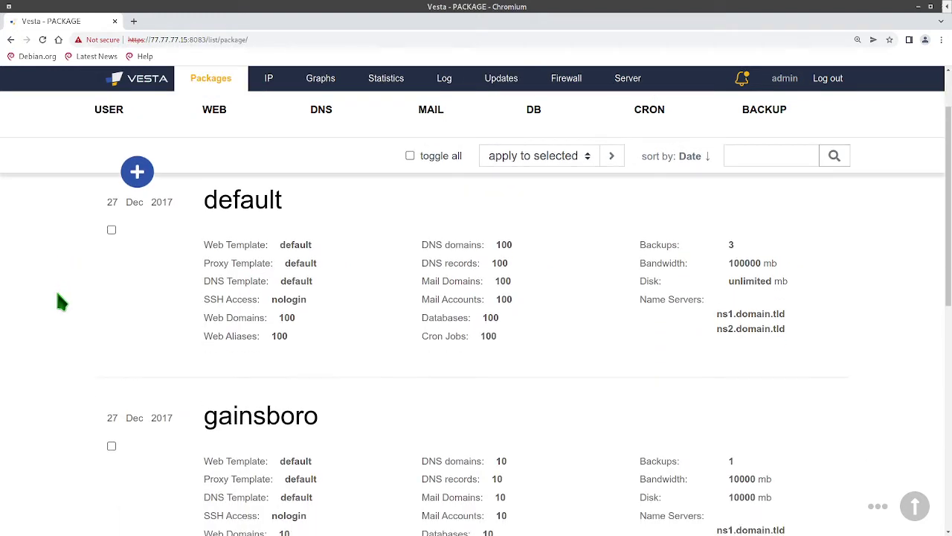
scroll(61, 301, "down", 5)
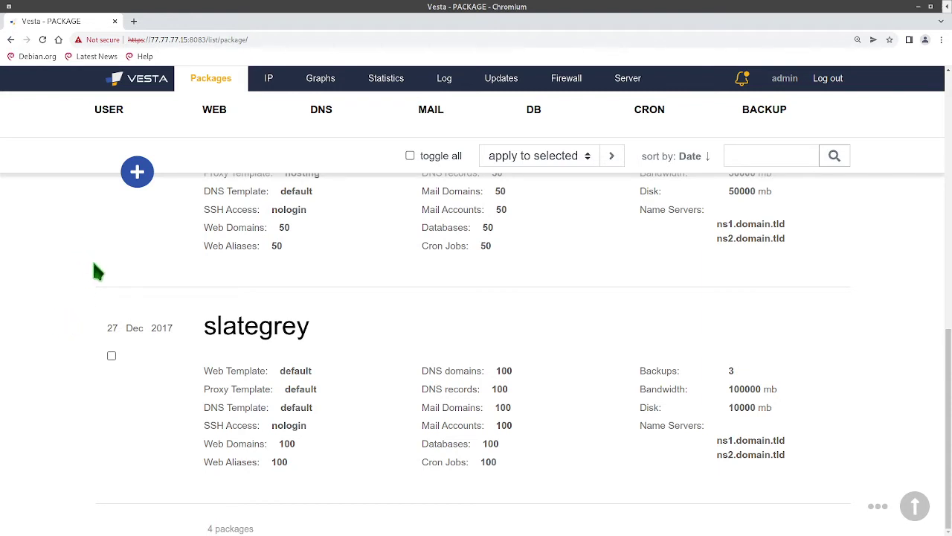
scroll(94, 271, "up", 3)
scroll(179, 275, "down", 1)
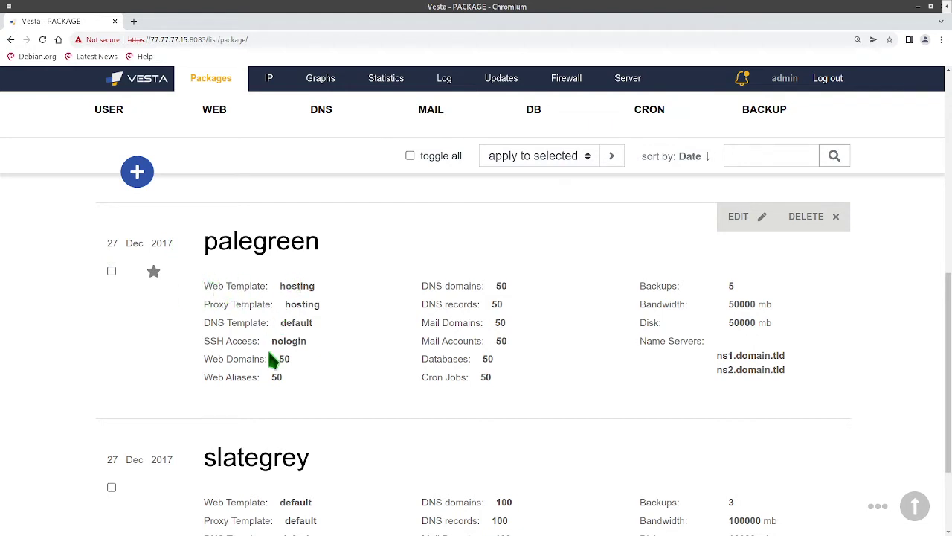
left_click_drag(204, 359, 291, 372)
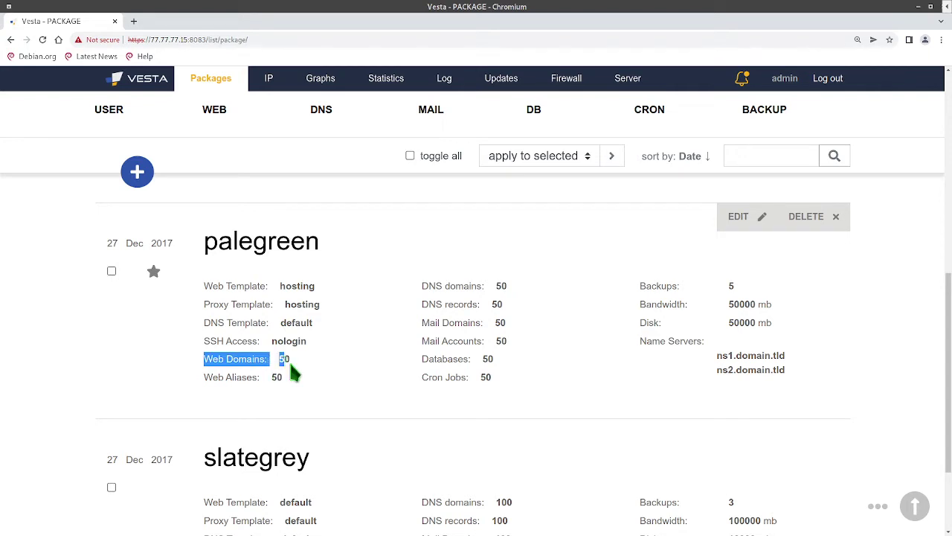
left_click_drag(203, 375, 290, 379)
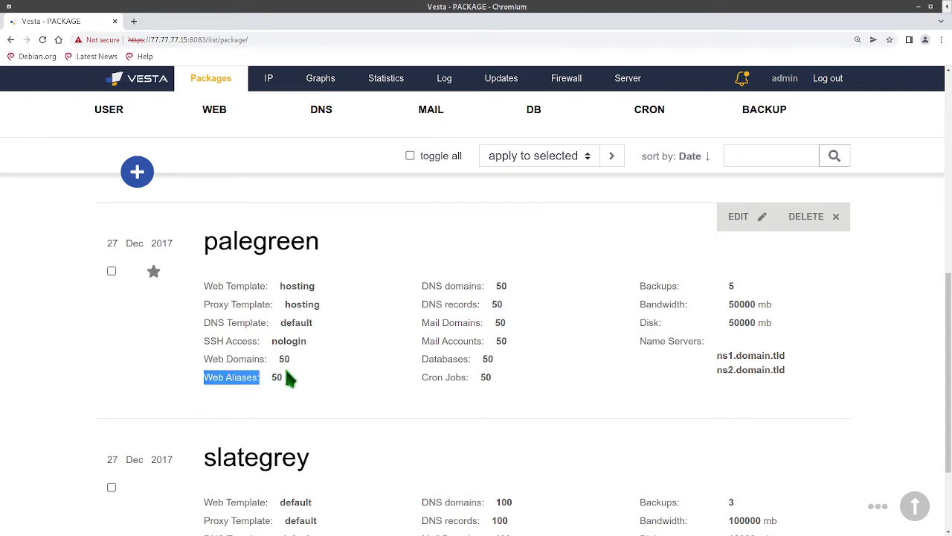
left_click(430, 318)
mouse_move(424, 320)
left_mouse_down()
mouse_move(502, 325)
mouse_move(472, 350)
left_mouse_up()
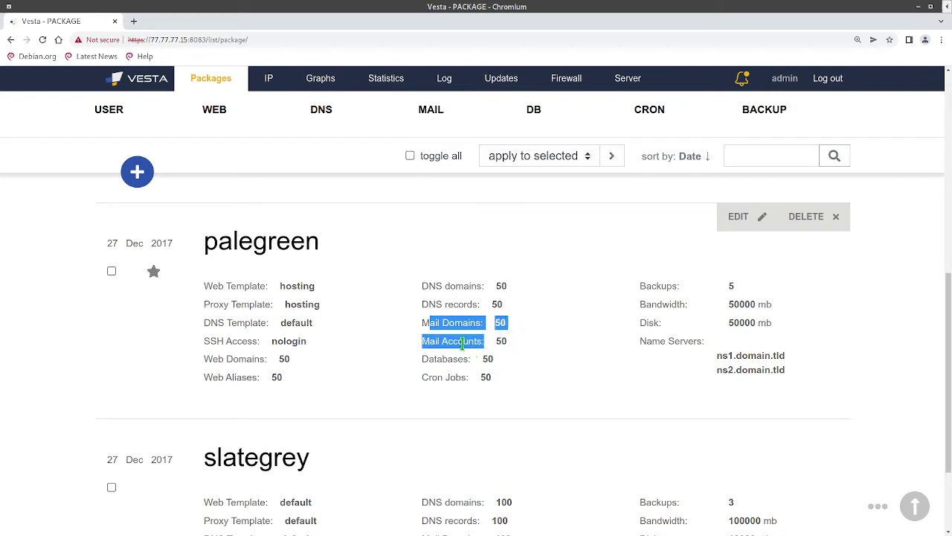
left_click(430, 358)
mouse_move(495, 348)
left_mouse_down()
mouse_move(402, 346)
mouse_move(471, 323)
left_mouse_up()
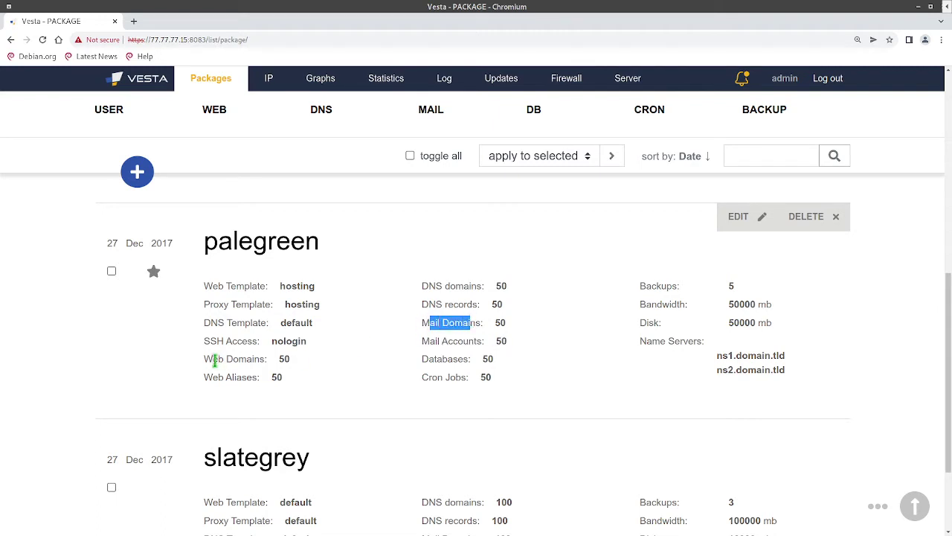
left_click_drag(212, 359, 243, 361)
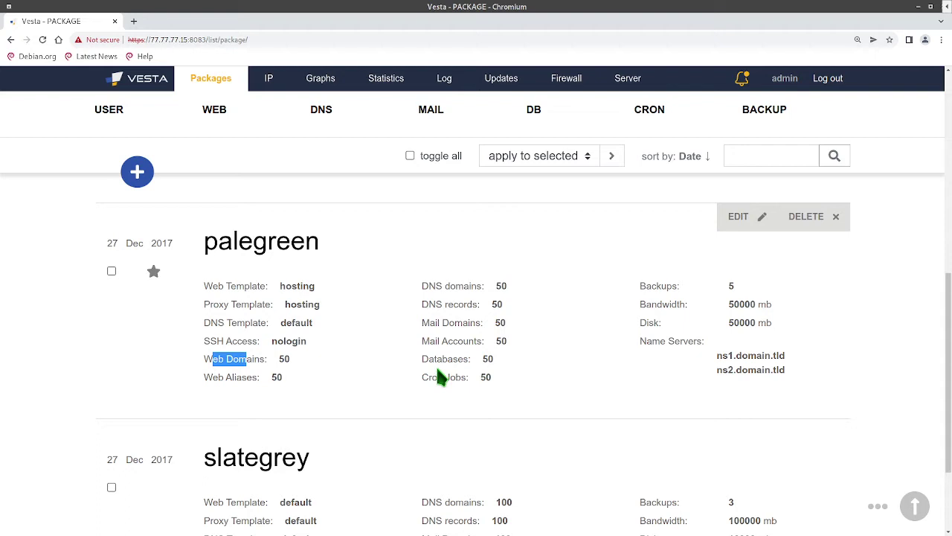
left_click_drag(437, 377, 492, 380)
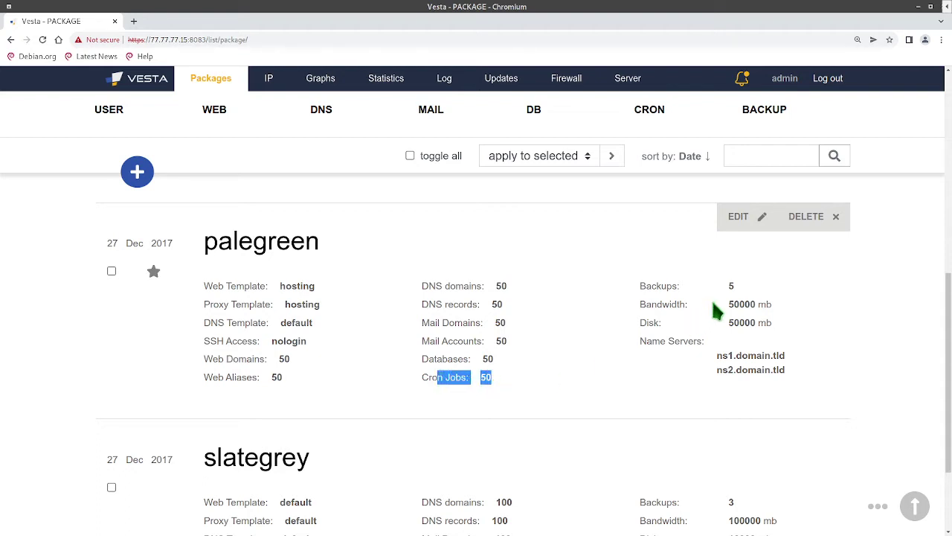
left_click_drag(663, 304, 779, 304)
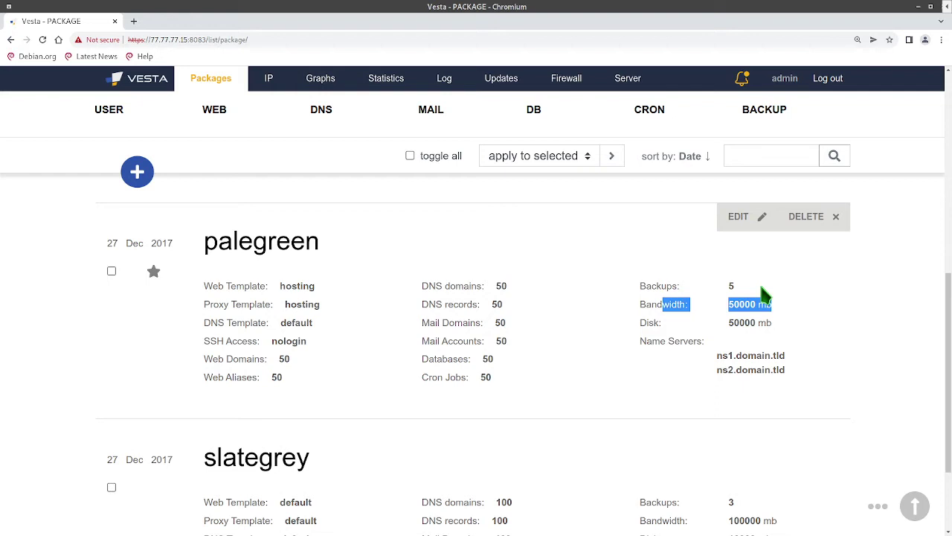
left_click(666, 305)
left_click_drag(642, 305, 686, 306)
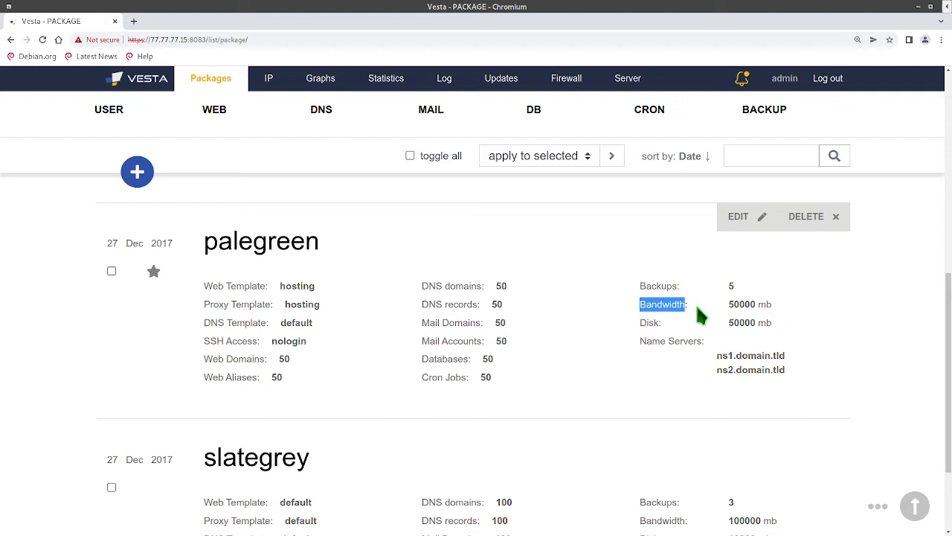
left_click(642, 322)
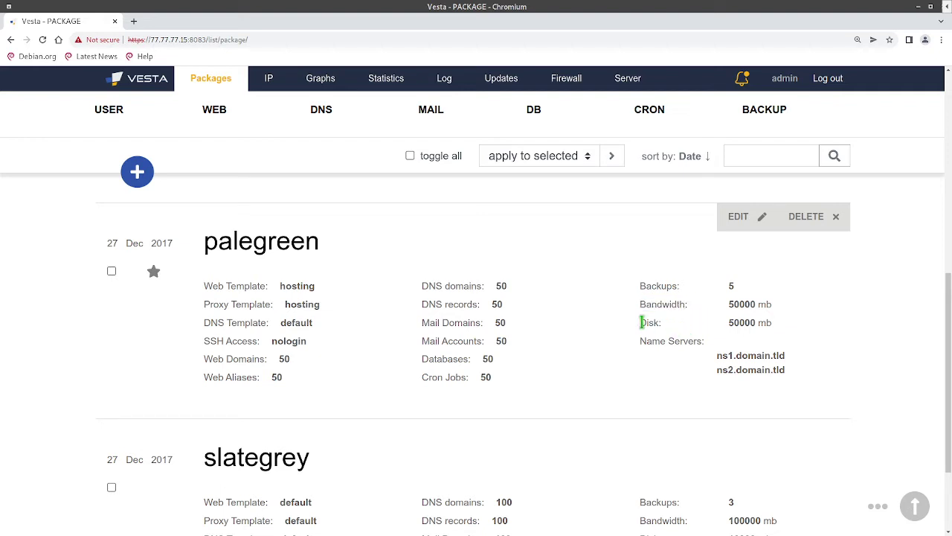
left_click_drag(643, 322, 781, 323)
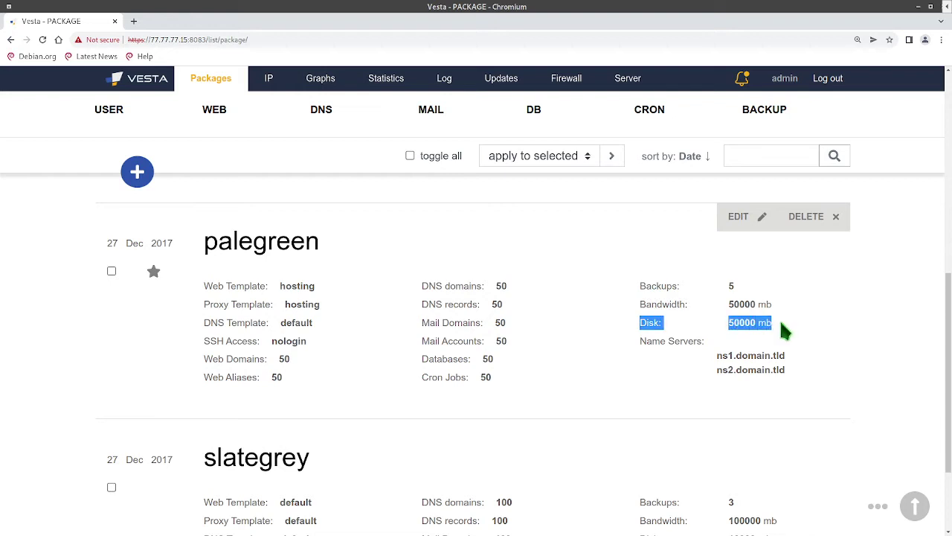
left_click(663, 342)
left_click_drag(663, 342, 788, 369)
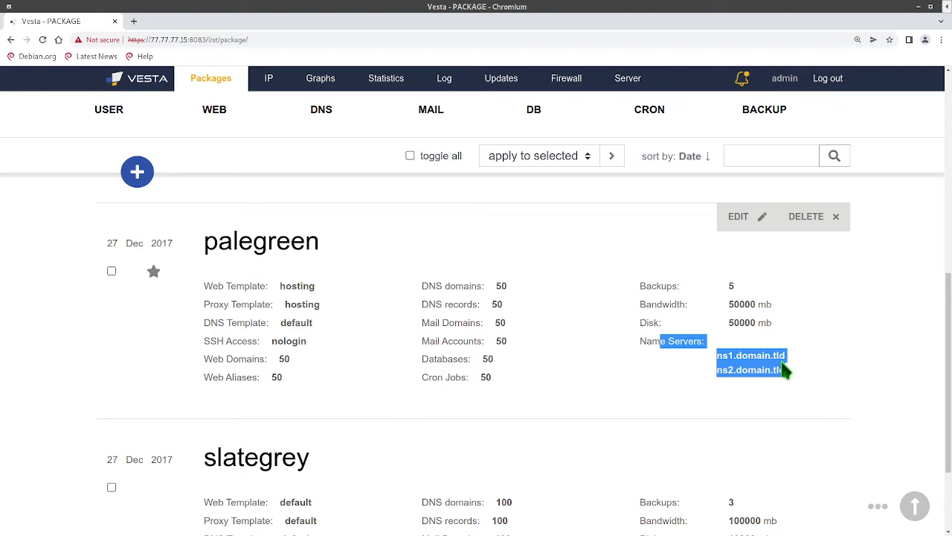
left_click_drag(421, 285, 497, 304)
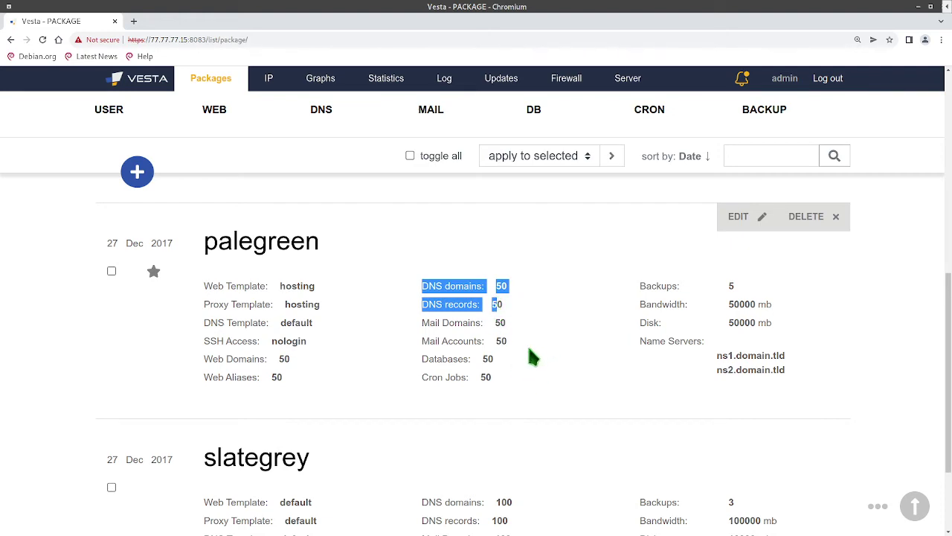
scroll(498, 356, "down", 2)
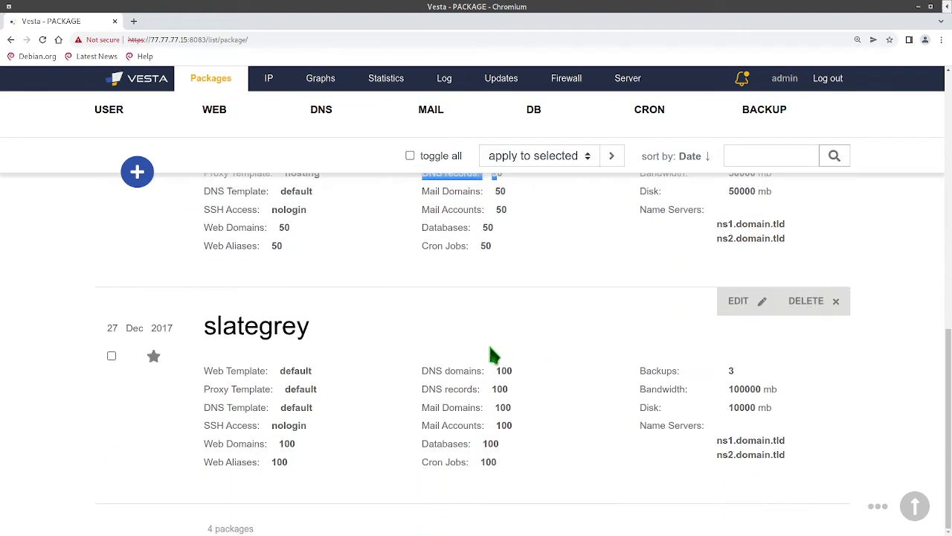
scroll(474, 360, "up", 3)
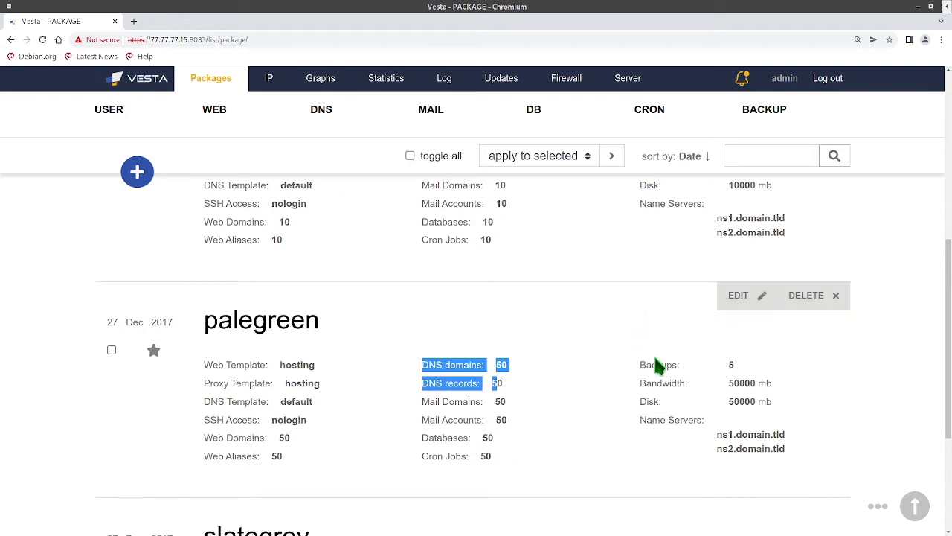
scroll(732, 387, "up", 2)
scroll(751, 383, "down", 2)
scroll(752, 379, "down", 3)
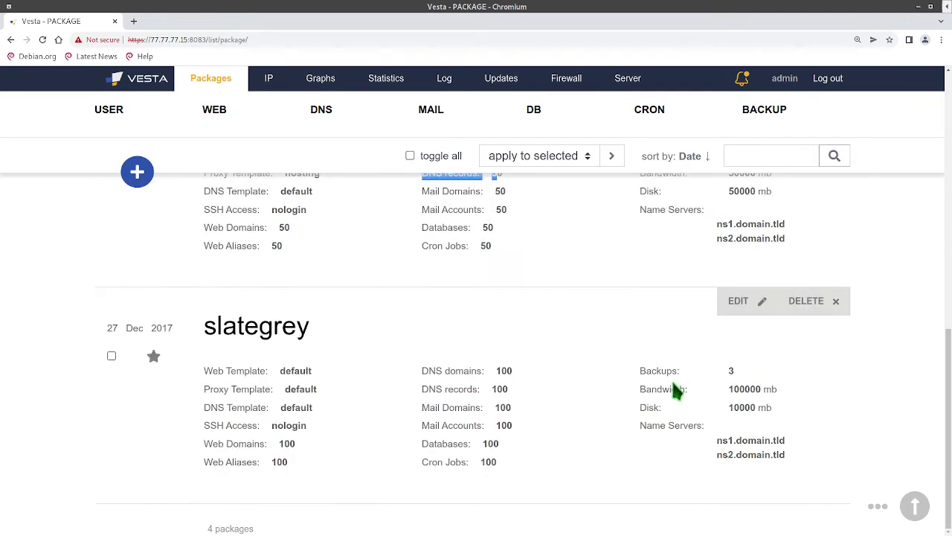
scroll(231, 357, "up", 3)
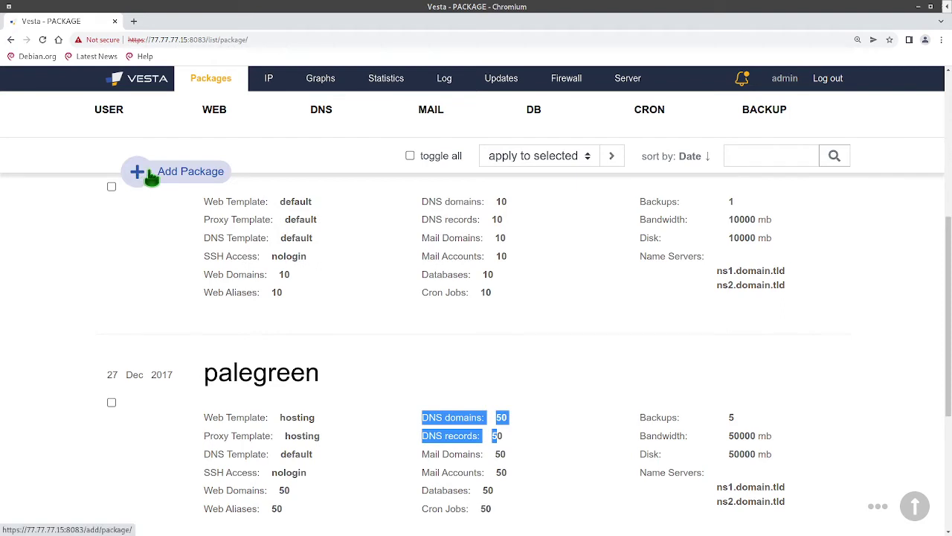
Start a new package and name it 'Plan A'.
left_click(151, 177)
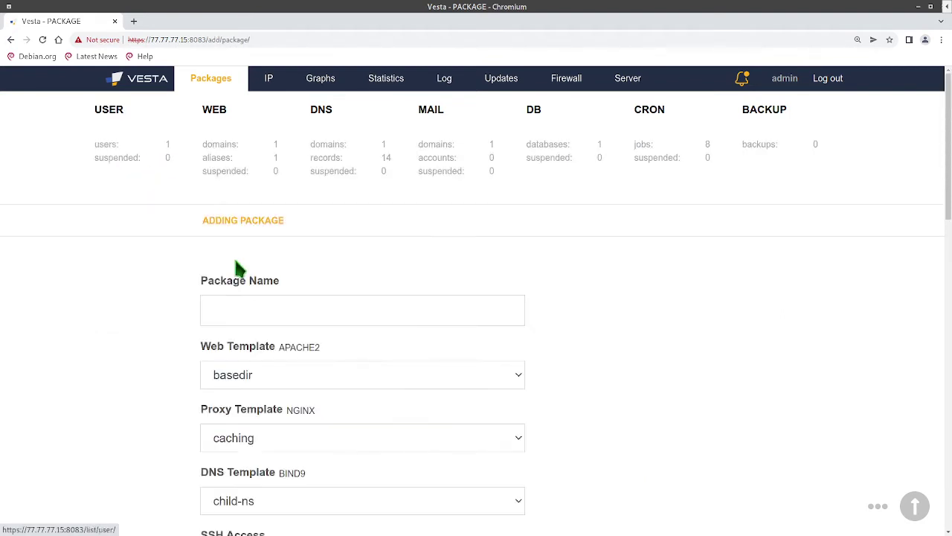
left_click(221, 303)
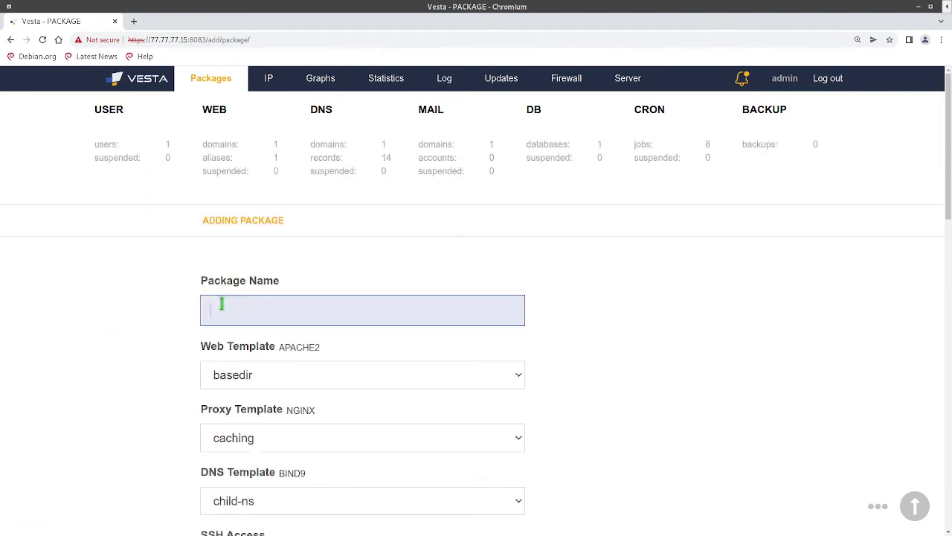
type("plan")
type("A")
key("Home")
key("Delete")
type("P")
key("Right")
key("Right")
key("Right")
key("Tab")
key("Tab")
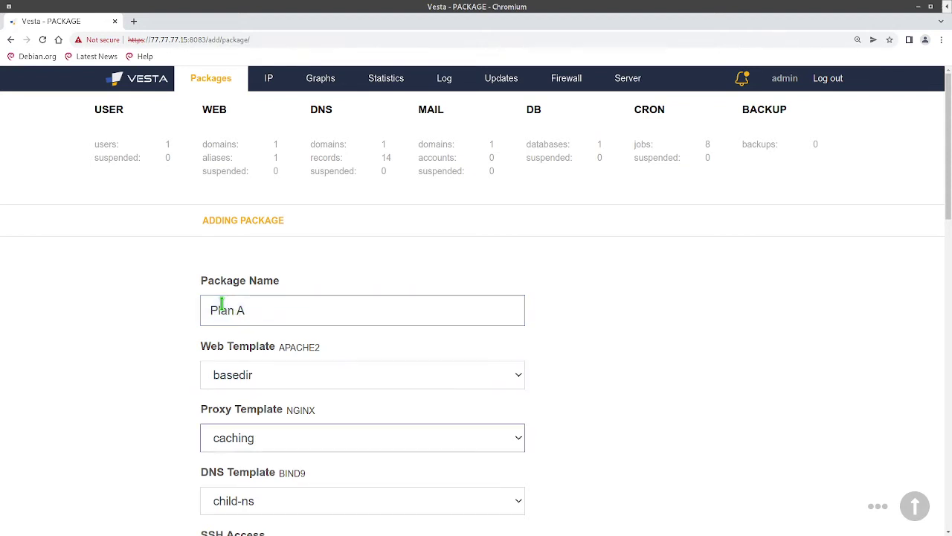
Choose the hosting web template and default DNS template, keeping proxy caching.
left_click(189, 315)
scroll(168, 310, "down", 2)
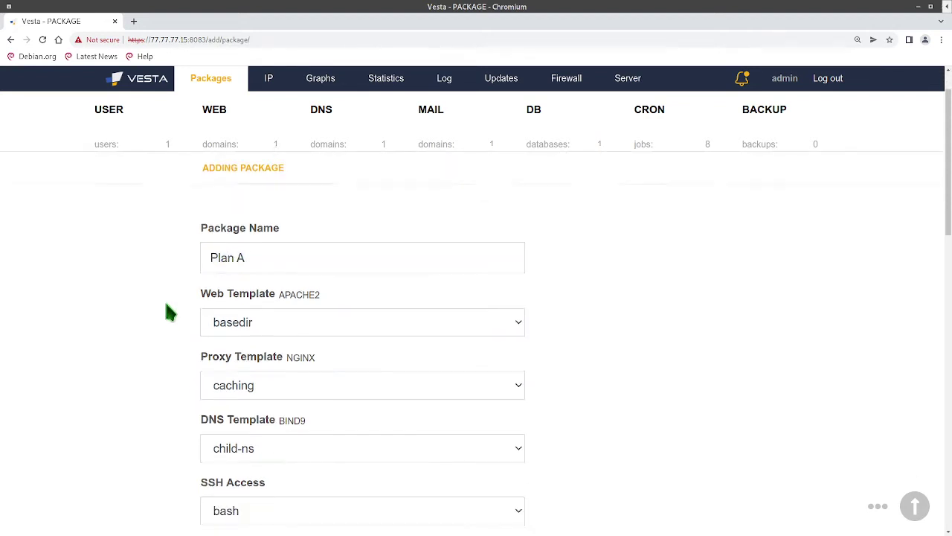
left_click(246, 296)
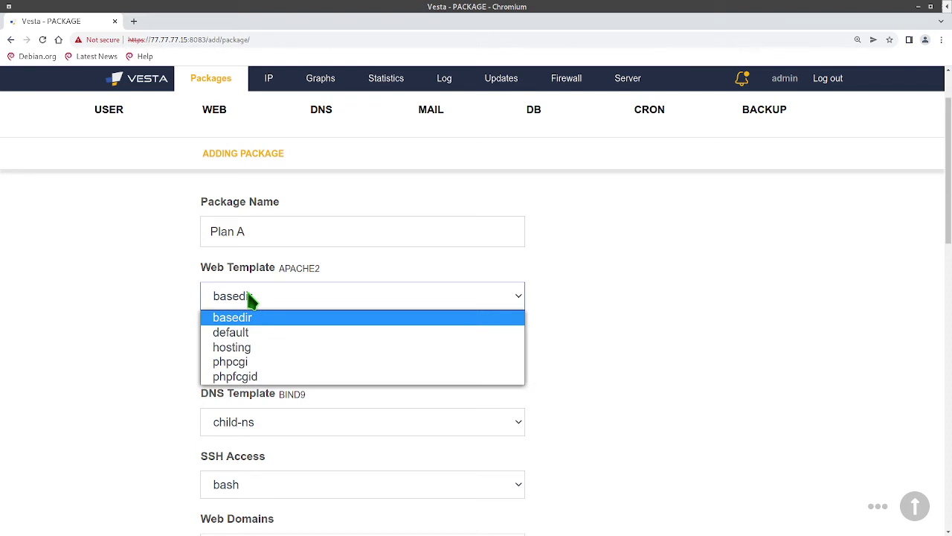
left_click(262, 347)
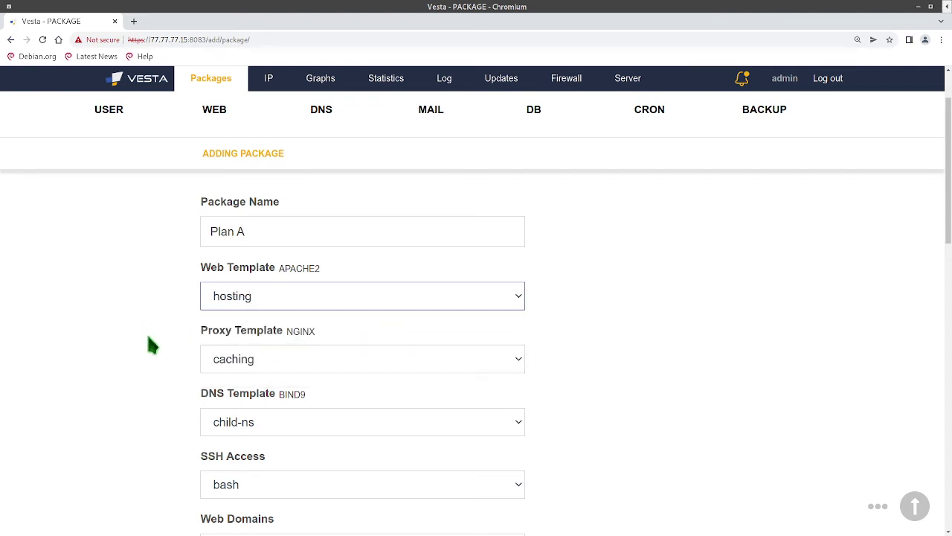
left_click(283, 364)
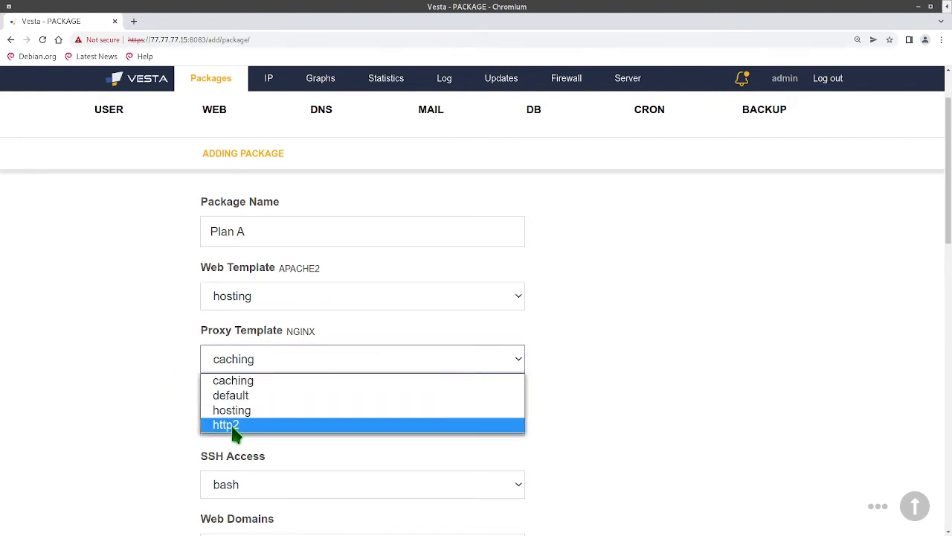
left_click(131, 372)
scroll(131, 372, "down", 2)
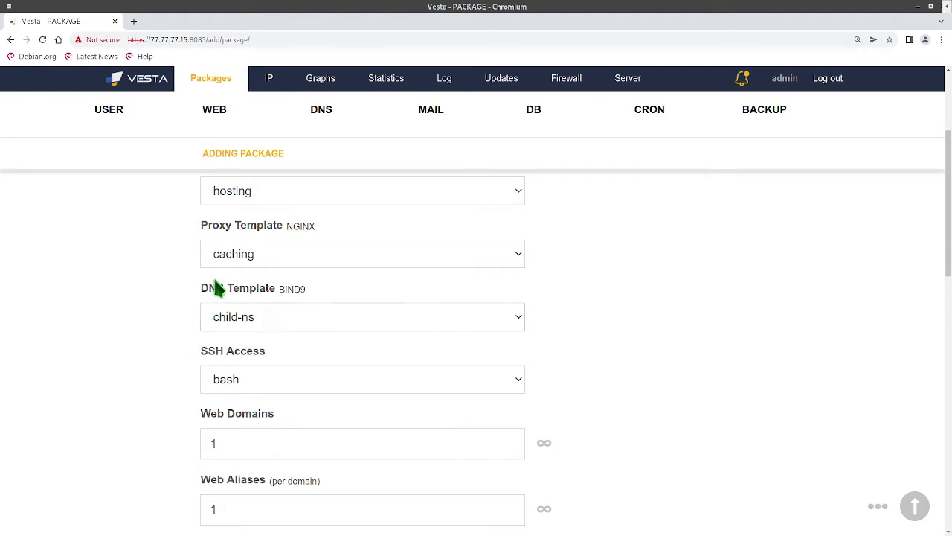
left_click(314, 324)
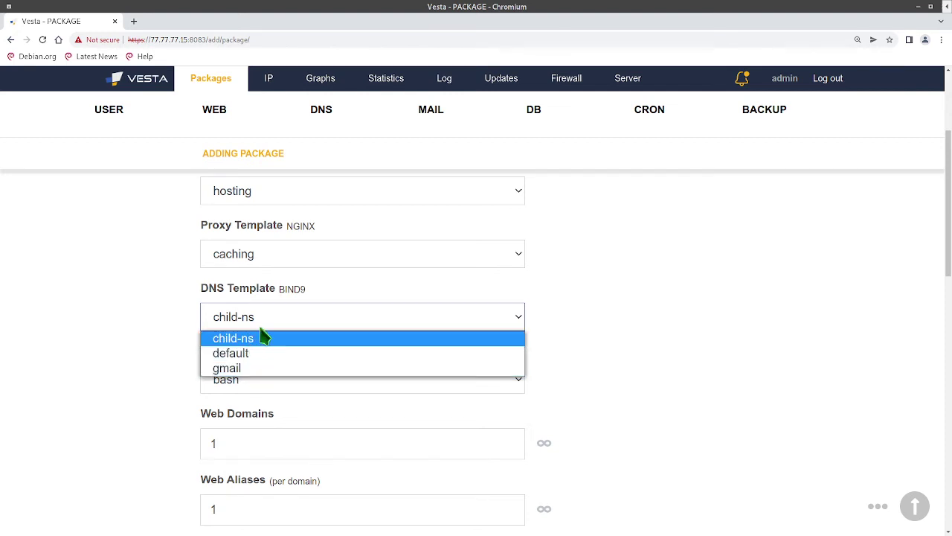
left_click(239, 354)
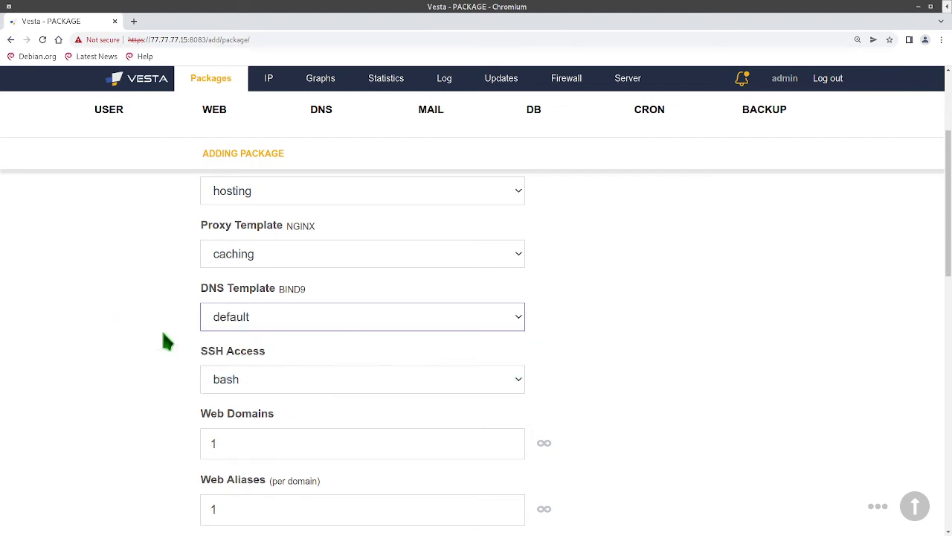
Leave SSH access set to bash.
scroll(166, 340, "down", 1)
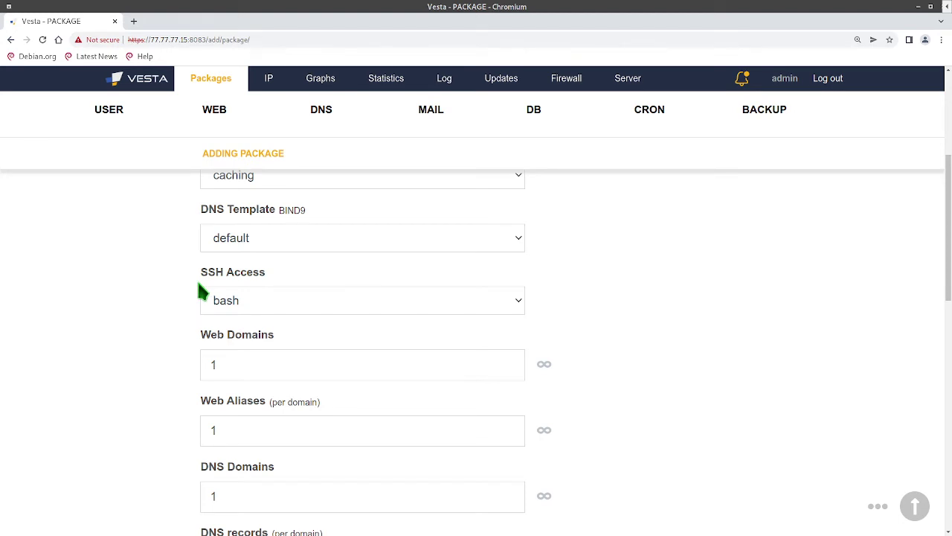
scroll(170, 288, "down", 1)
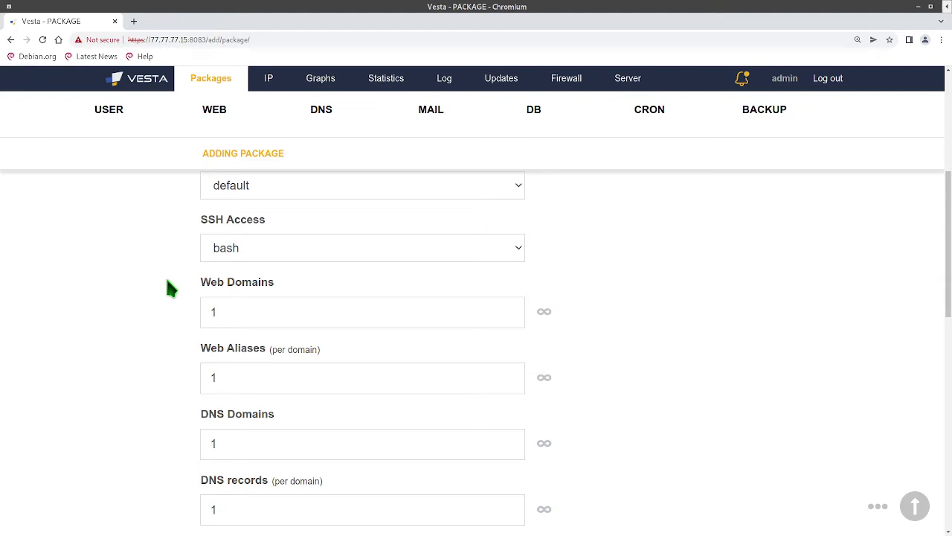
left_click(215, 255)
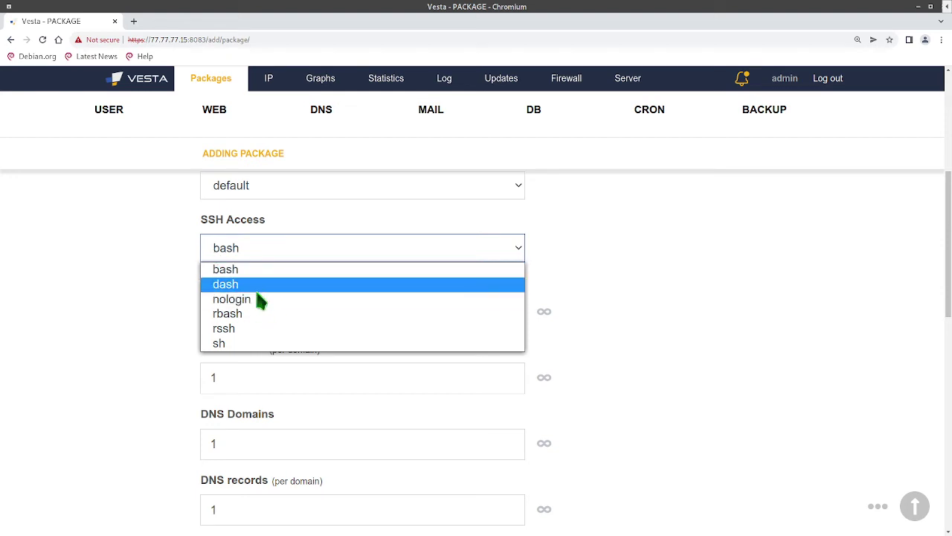
left_click(122, 290)
left_click(160, 291)
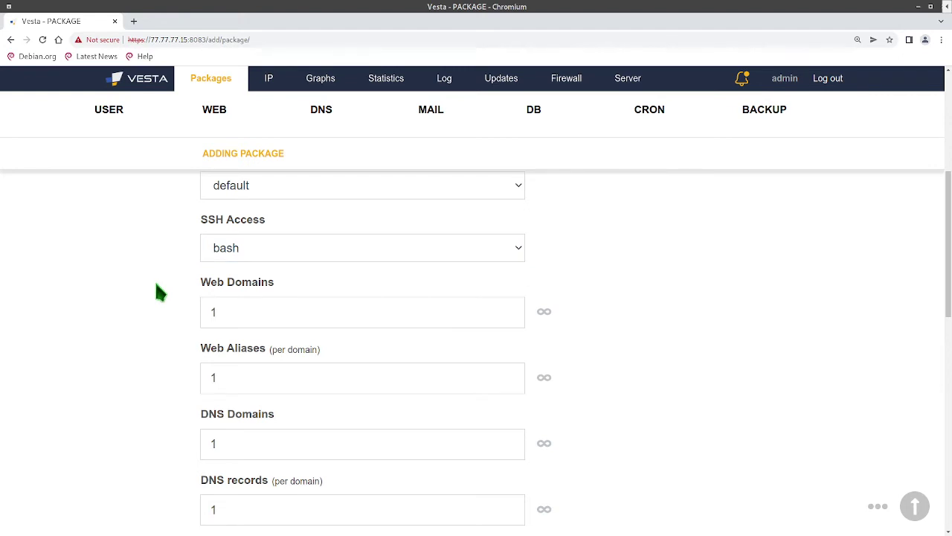
scroll(159, 291, "down", 1)
Make Web Aliases per domain unlimited with its infinity icon.
left_click(253, 258)
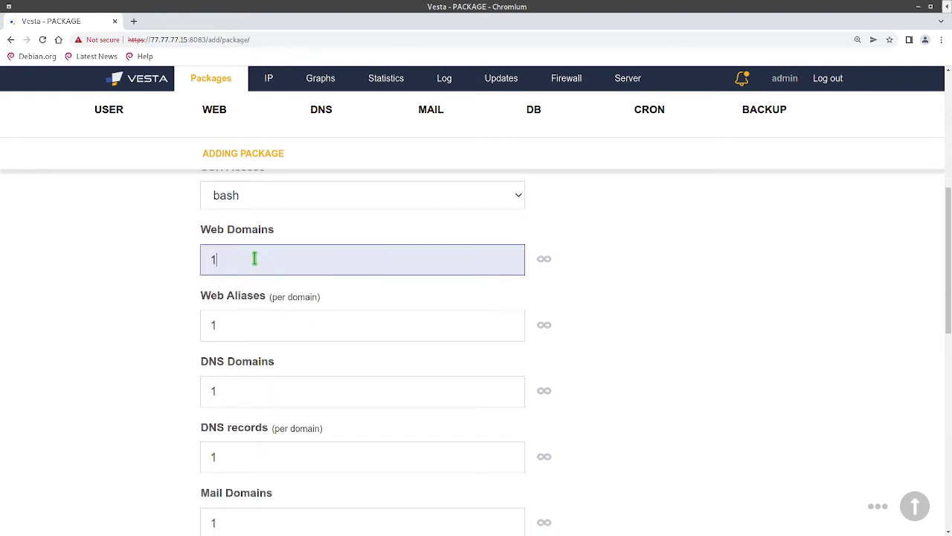
left_click_drag(252, 266, 138, 272)
left_click(142, 272)
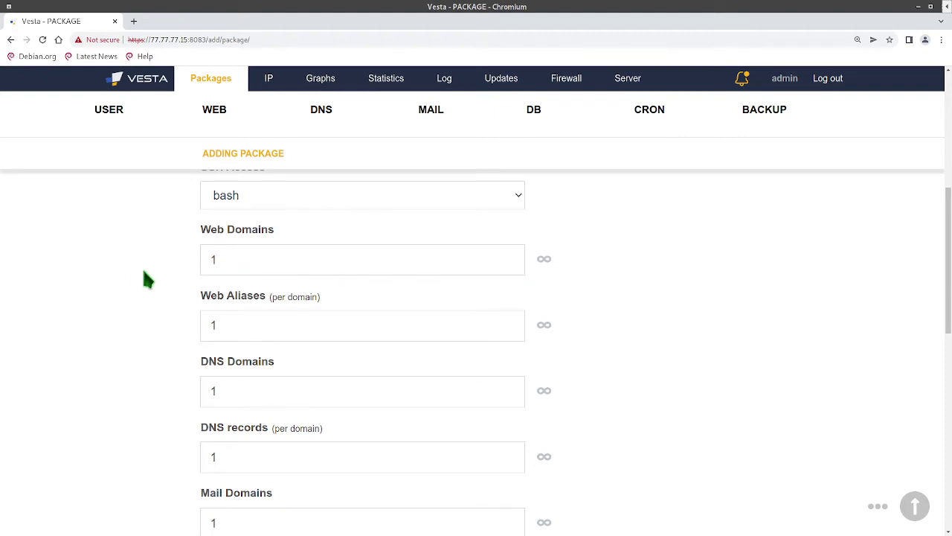
left_click_drag(239, 327, 134, 337)
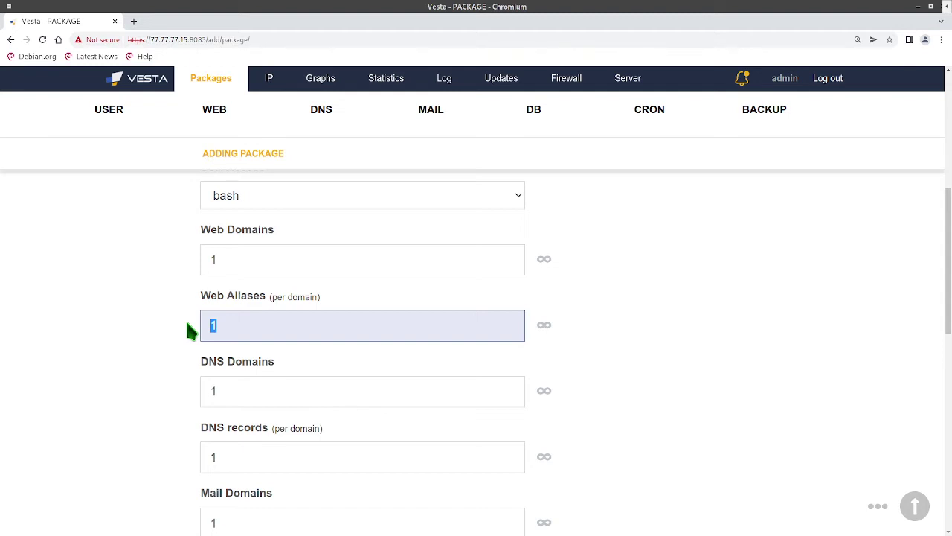
left_click(544, 324)
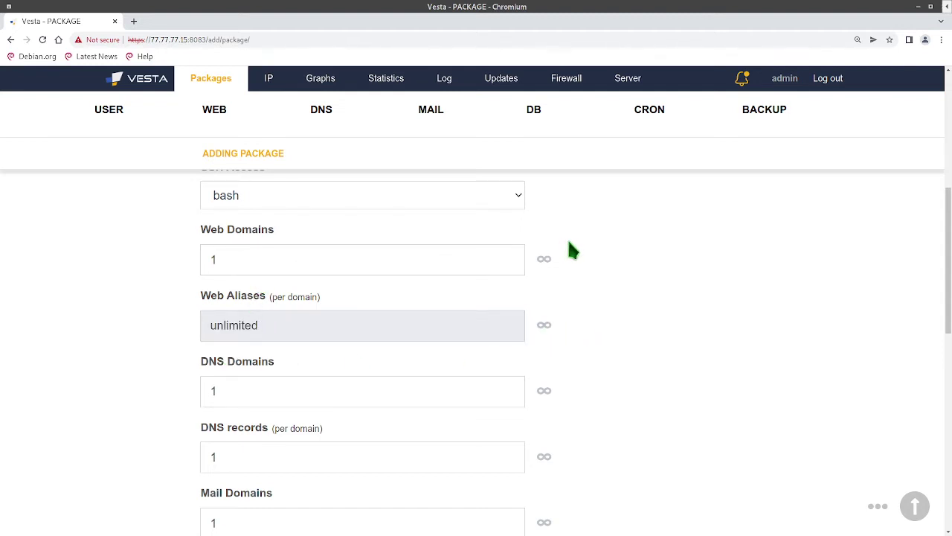
Toggle Web Domains back from unlimited to a limit of 1.
left_click(551, 257)
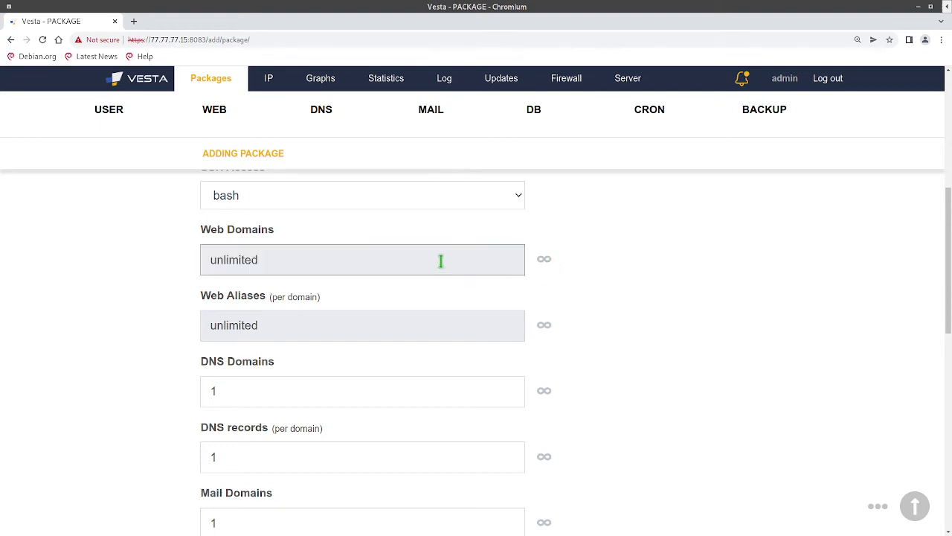
left_click(482, 260)
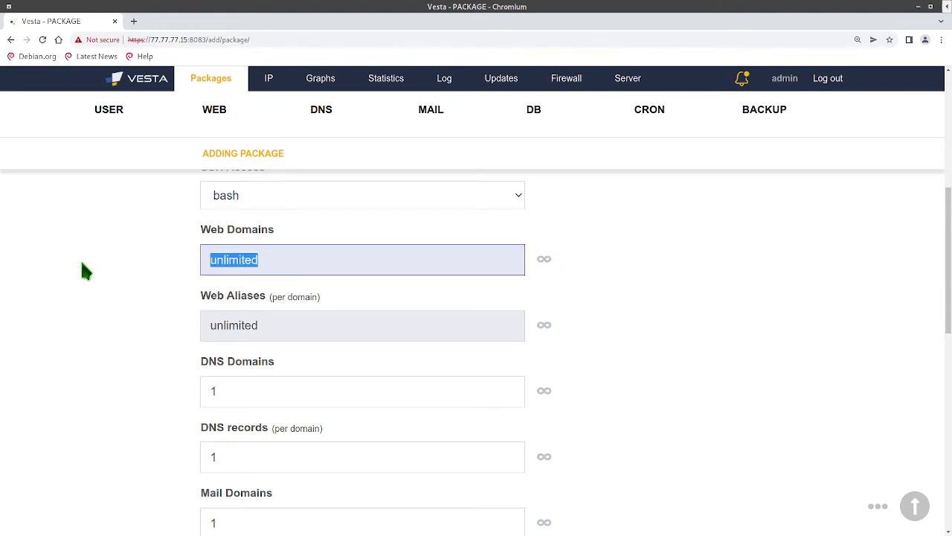
left_click(291, 268)
double_click(293, 267)
left_click(547, 262)
left_click(410, 260)
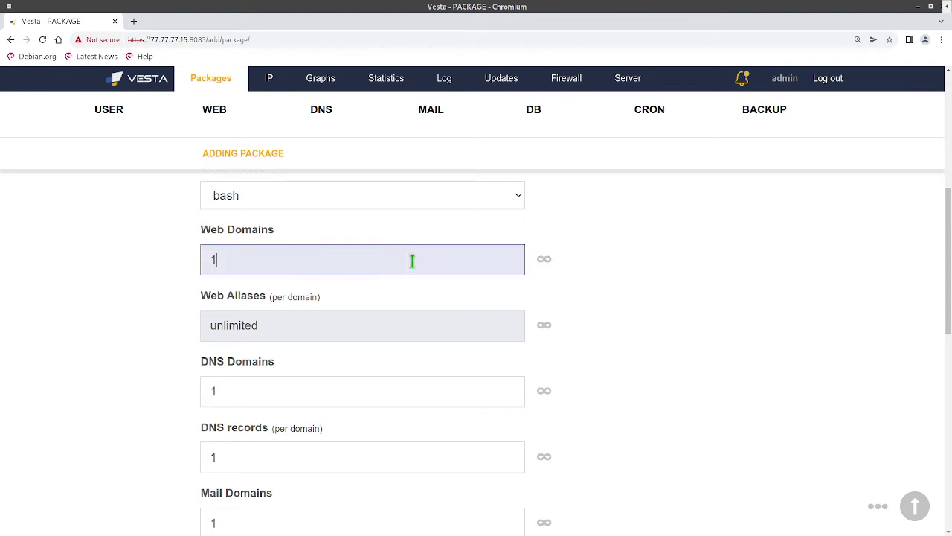
scroll(190, 324, "down", 2)
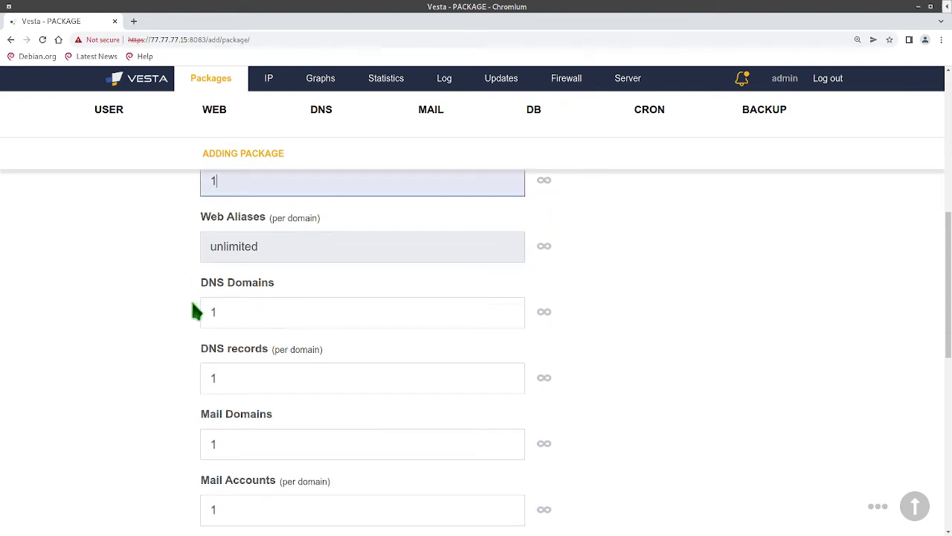
Set DNS records and Mail Accounts limits to 30 each.
left_click(255, 312)
scroll(253, 313, "down", 2)
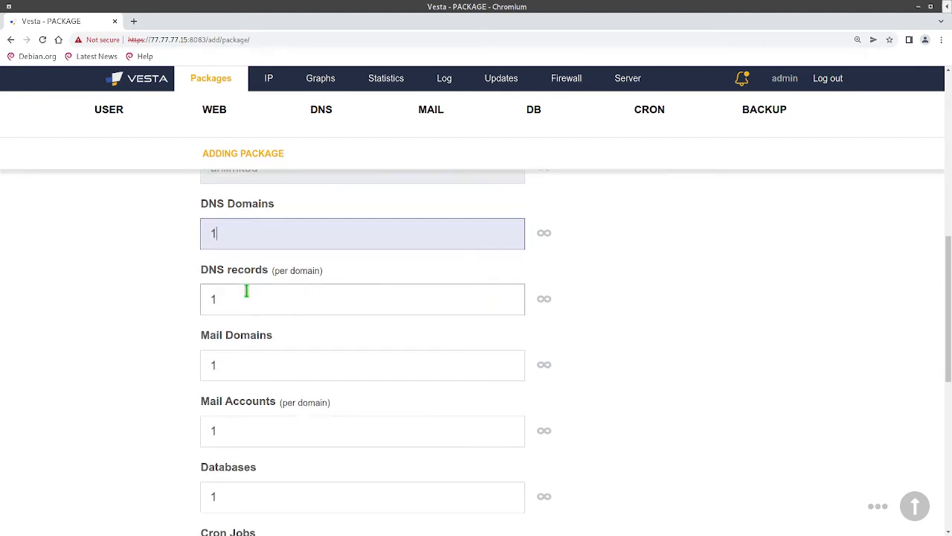
left_click(297, 281)
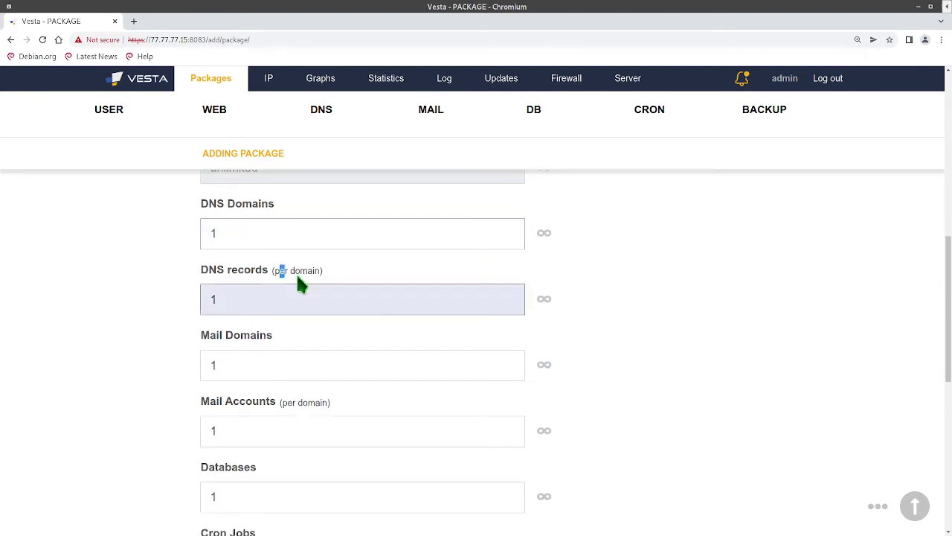
double_click(296, 273)
left_click(271, 300)
left_click_drag(271, 299, 128, 311)
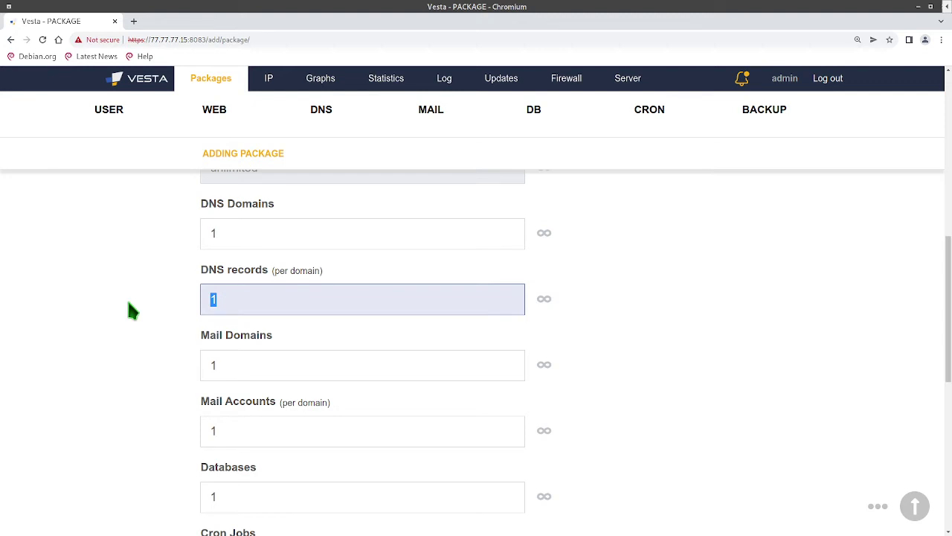
type("30")
scroll(179, 321, "down", 2)
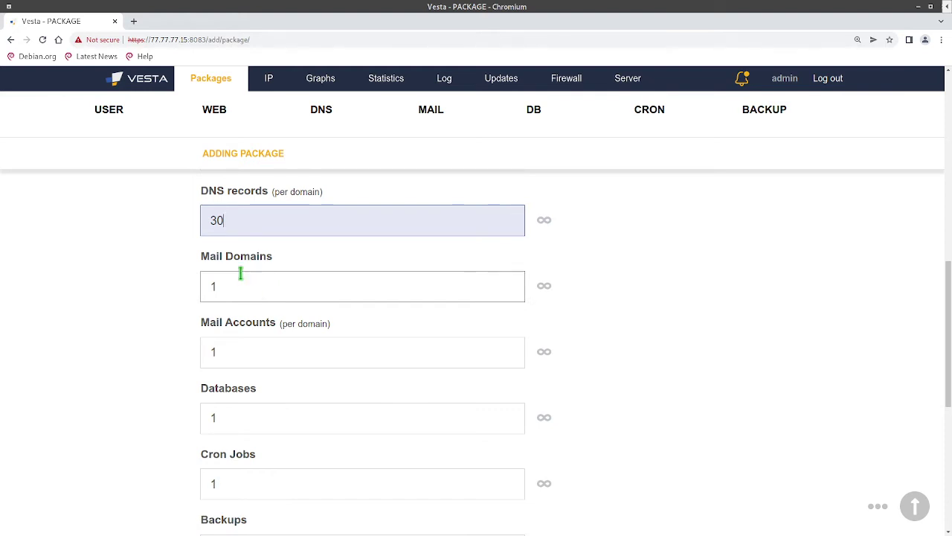
left_click_drag(240, 295, 191, 298)
left_click_drag(259, 354, 130, 361)
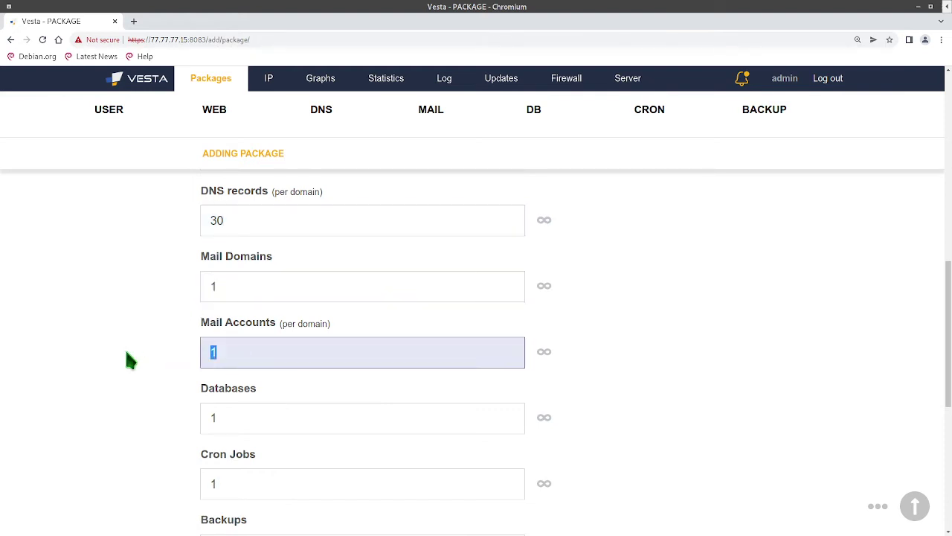
type("30")
Set Databases and Cron Jobs limits to 5 each.
scroll(131, 361, "down", 3)
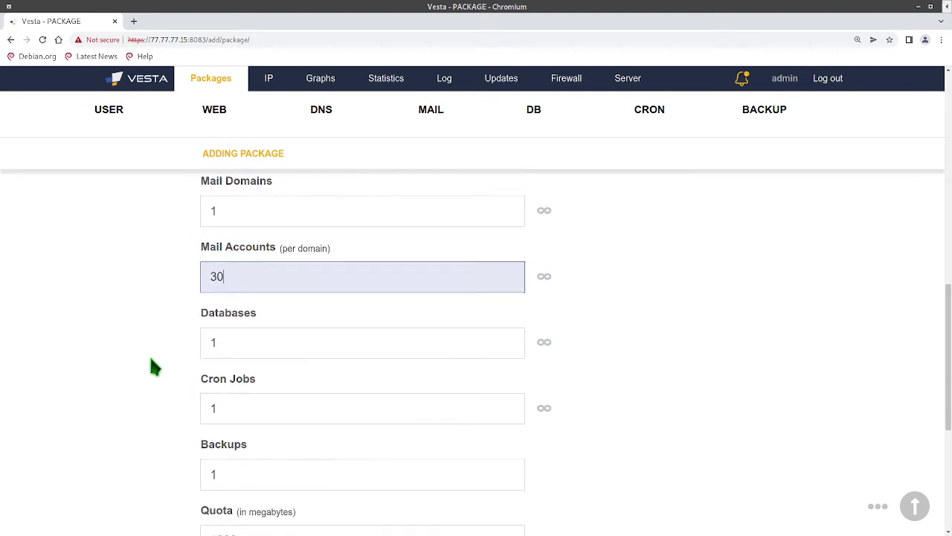
left_click_drag(233, 312, 136, 315)
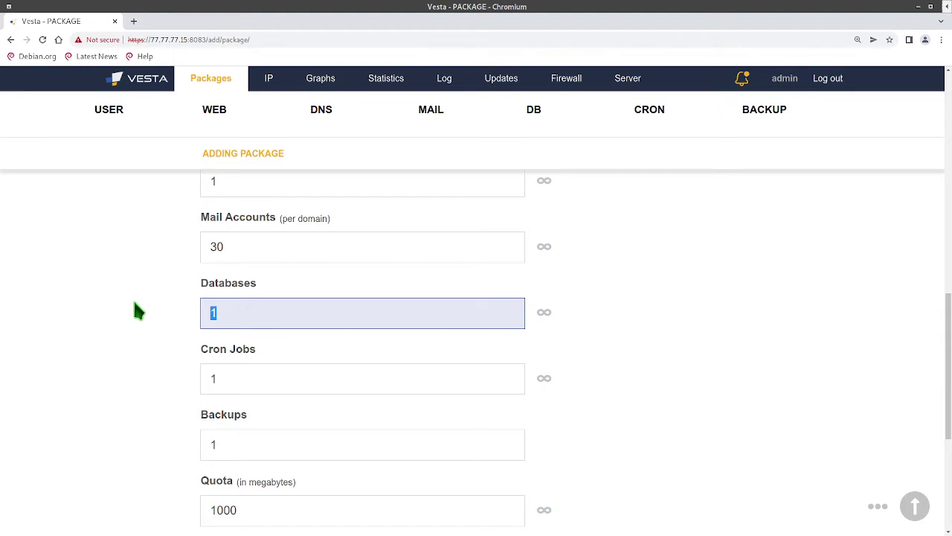
type("5")
left_click(239, 382)
left_click_drag(239, 382, 176, 383)
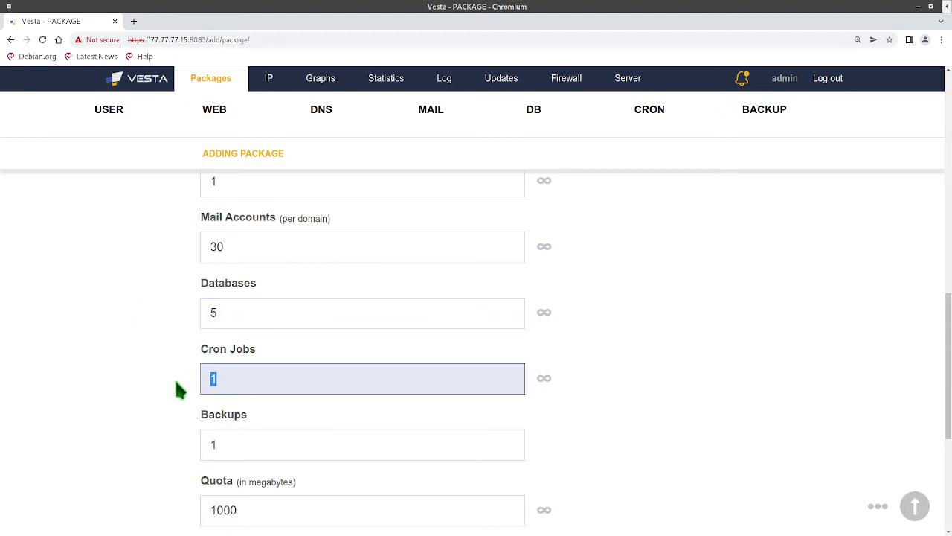
type("5")
scroll(102, 351, "down", 2)
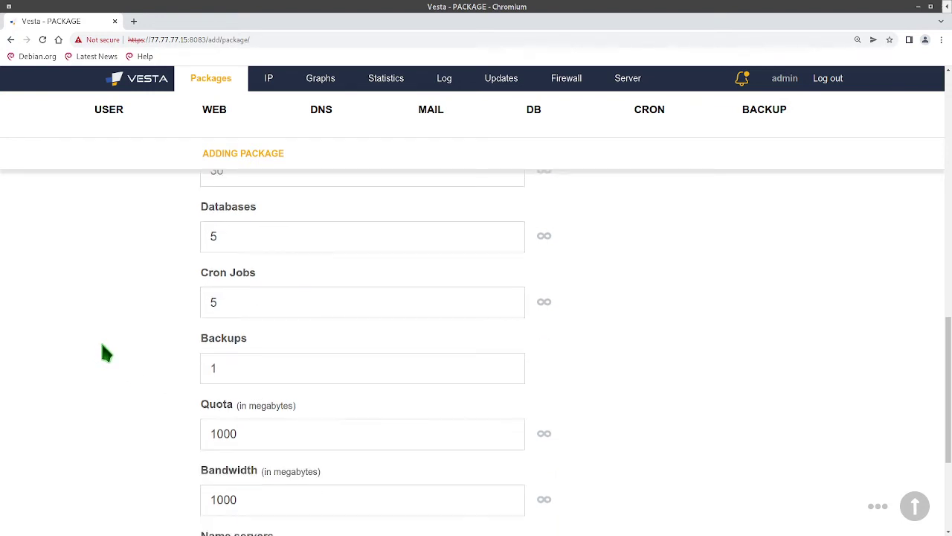
scroll(176, 306, "up", 1)
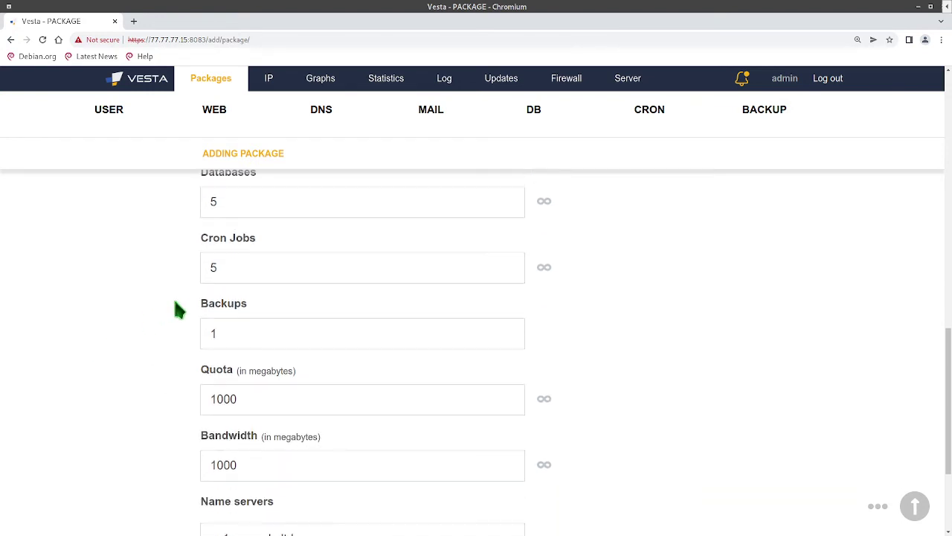
left_click(239, 274)
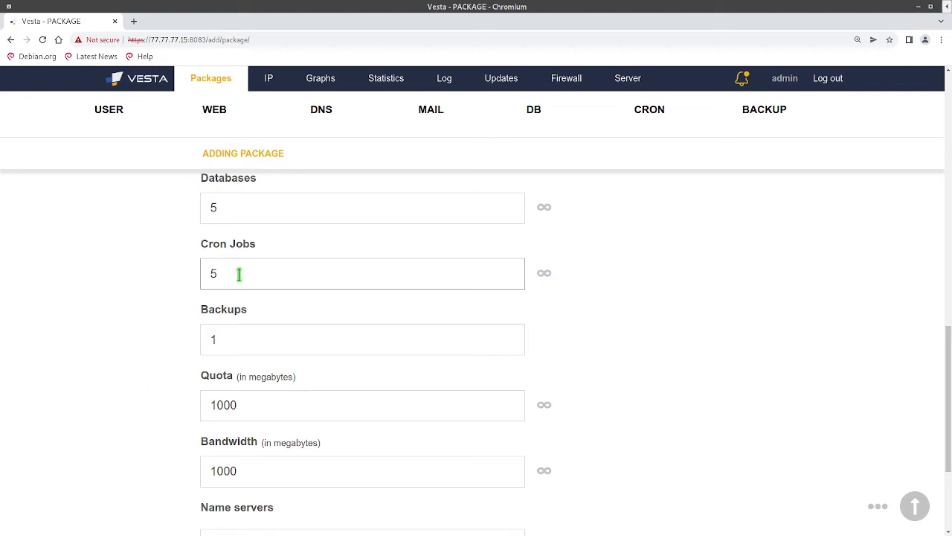
left_click_drag(239, 275, 189, 282)
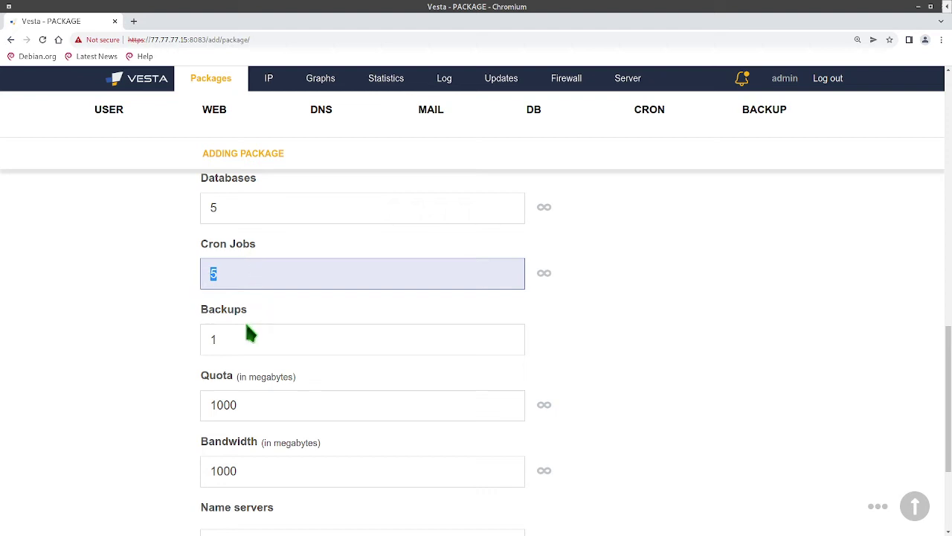
Change the Backups limit from 1 to 2.
left_click(244, 339)
left_click_drag(244, 340, 158, 346)
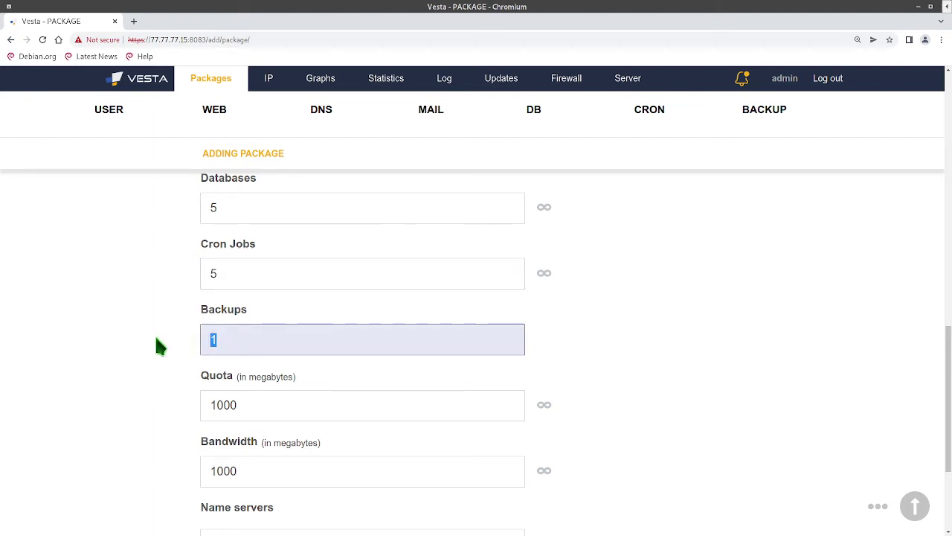
type("2")
left_click(159, 346)
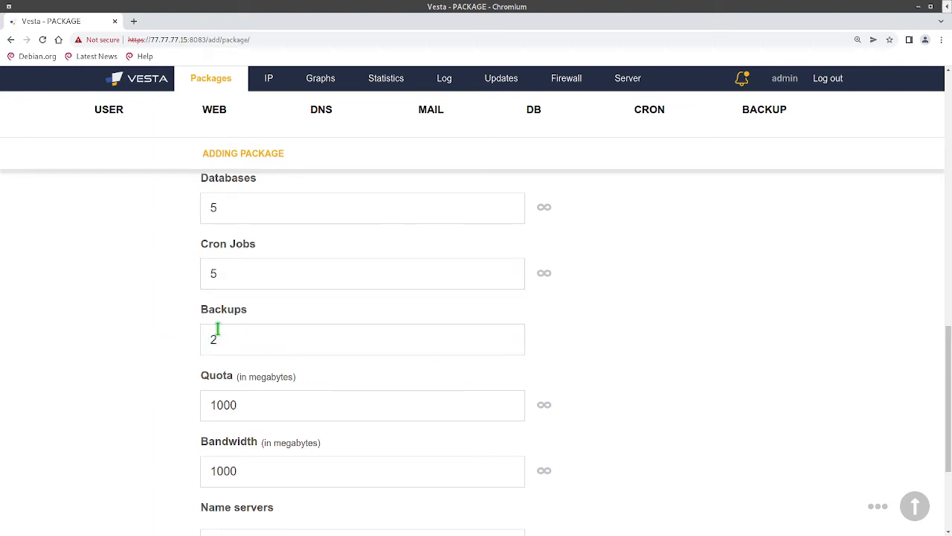
left_click_drag(201, 311, 255, 334)
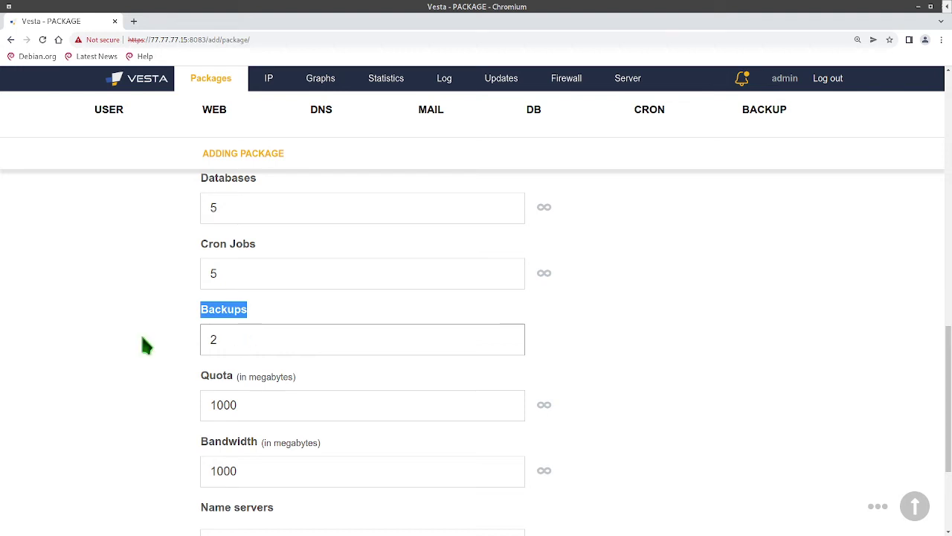
Replace the 1000 MB disk quota with 1024.
scroll(111, 289, "down", 2)
scroll(178, 286, "down", 1)
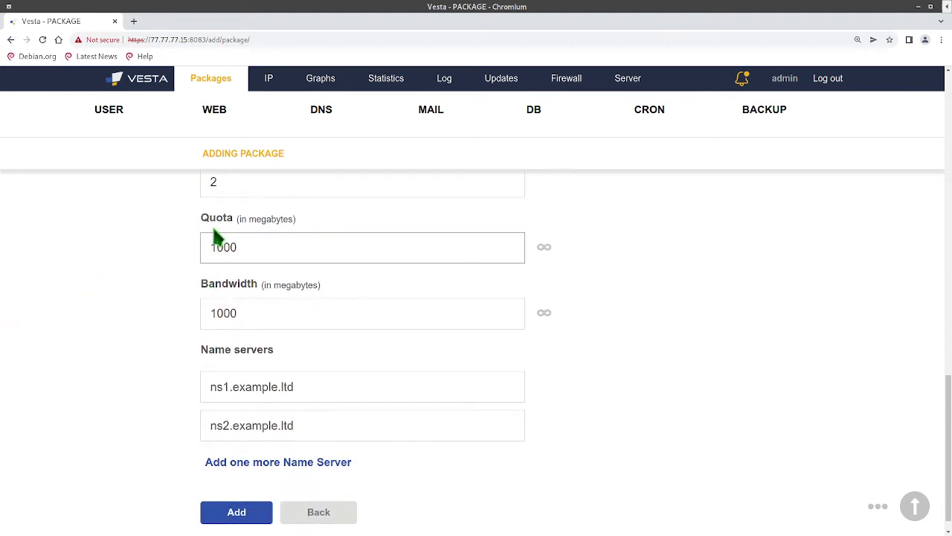
left_click(244, 247)
left_click_drag(244, 247, 195, 247)
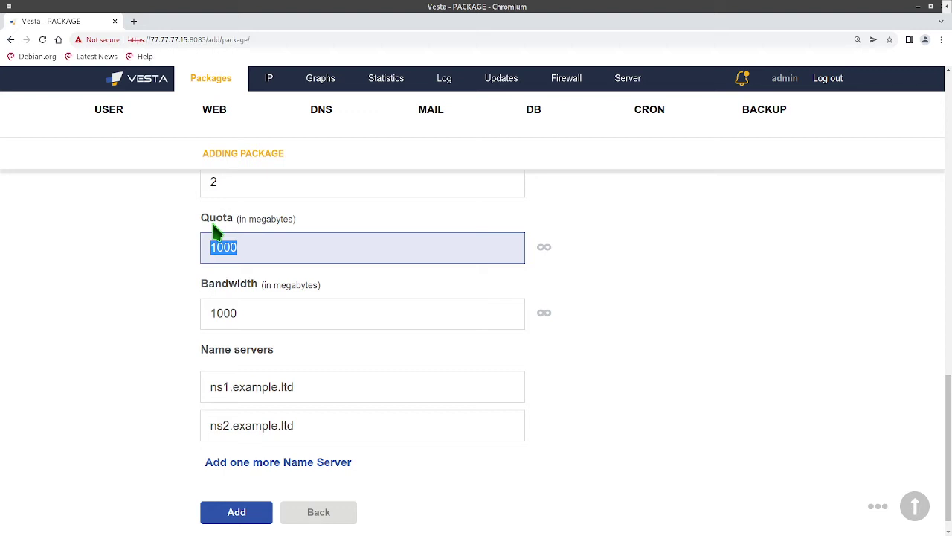
type("10")
type("24")
left_click_drag(251, 245, 167, 251)
left_click_drag(270, 315, 202, 314)
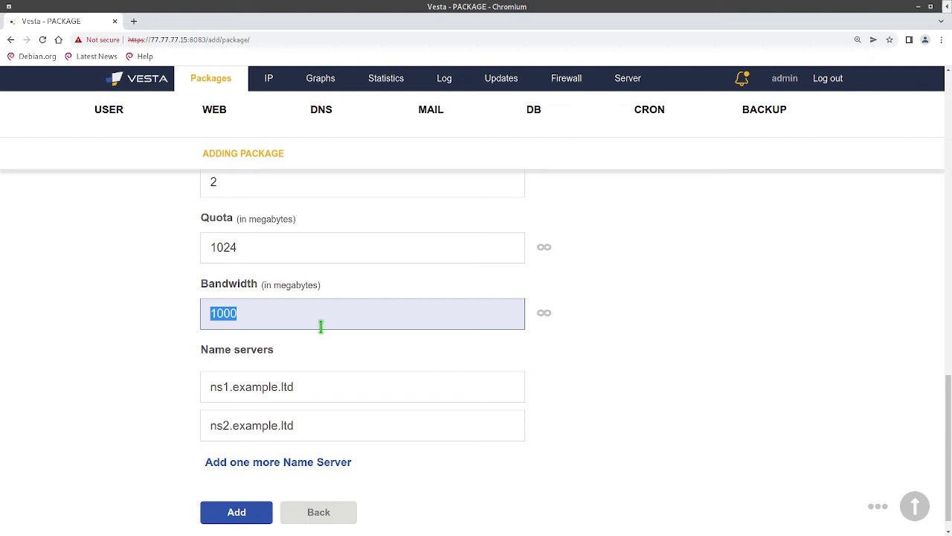
Switch Bandwidth from 1000 MB to unlimited using its infinity icon.
left_click(315, 311)
left_click_drag(315, 309, 201, 308)
left_click(239, 311)
left_click(546, 313)
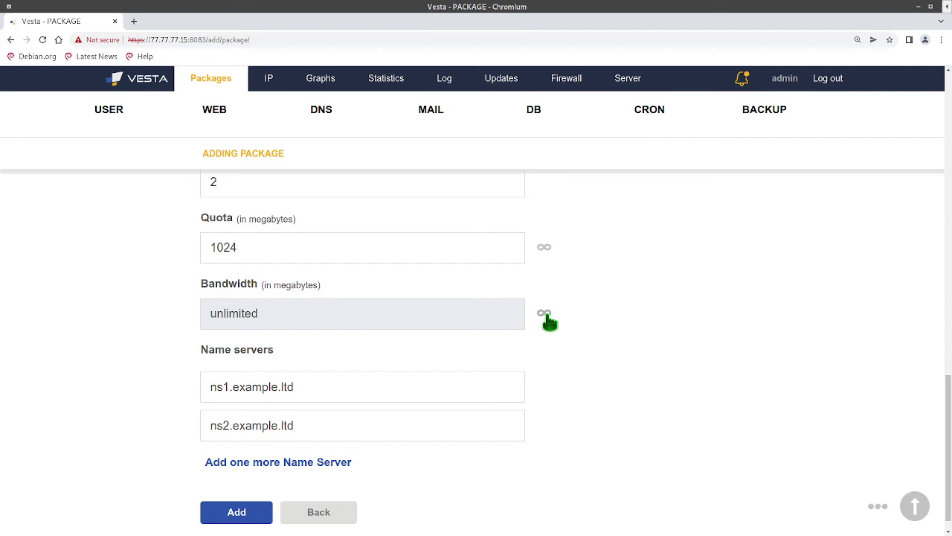
left_click_drag(387, 391, 149, 397)
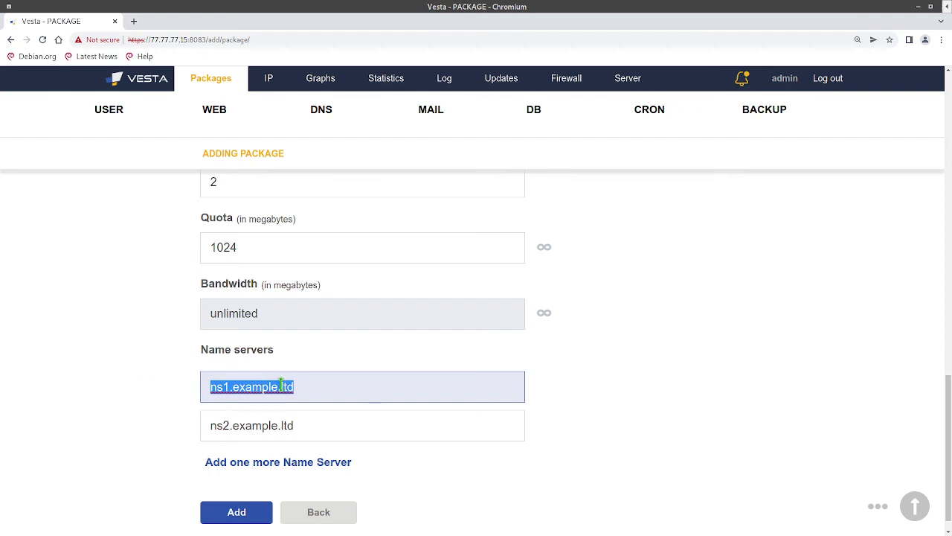
Replace the first name server ns1.example.ltd with ns1.miempresa.com.
left_click_drag(305, 384, 146, 394)
type("n")
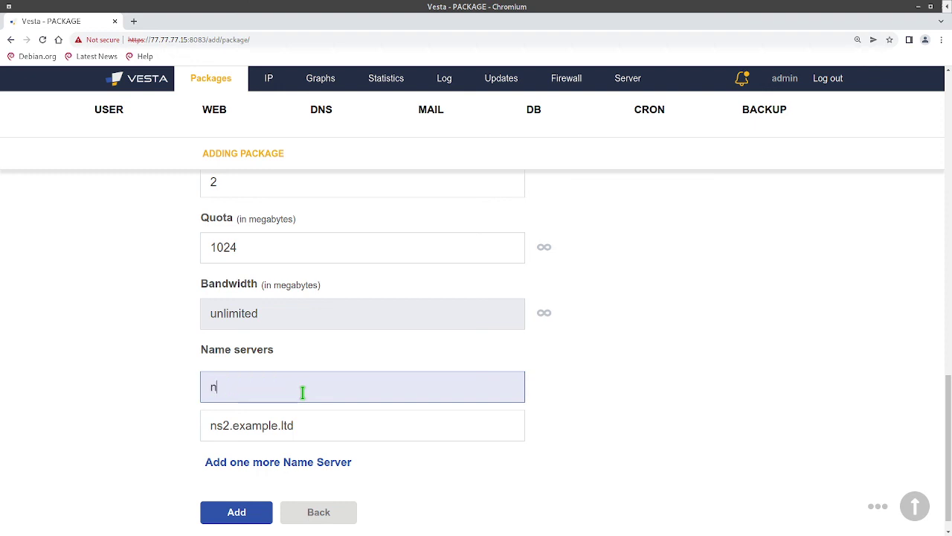
type("s1.mi")
type("empresa.com")
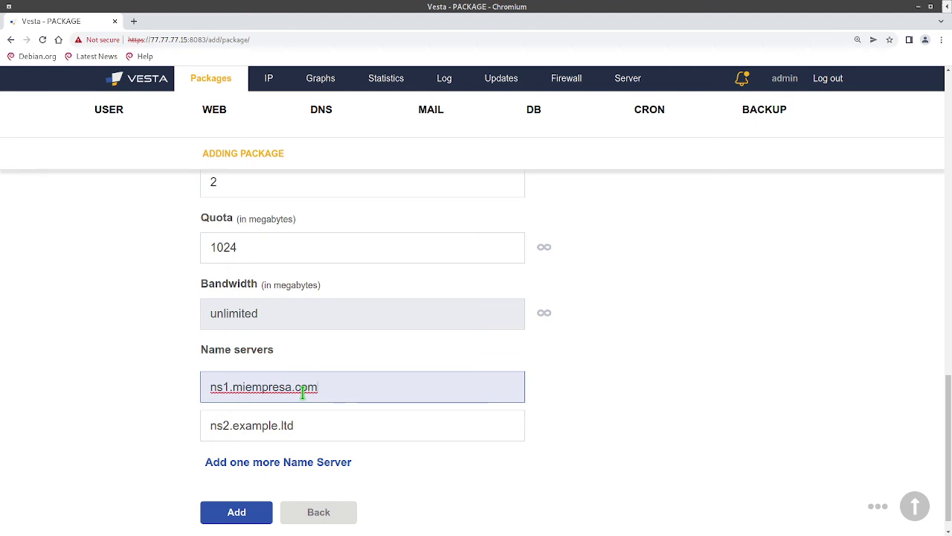
key("Tab")
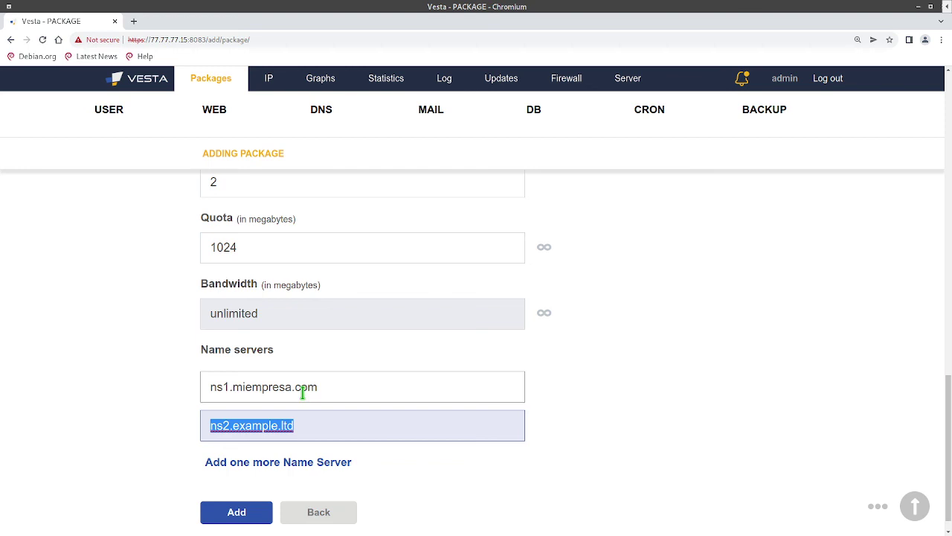
scroll(290, 417, "down", 1)
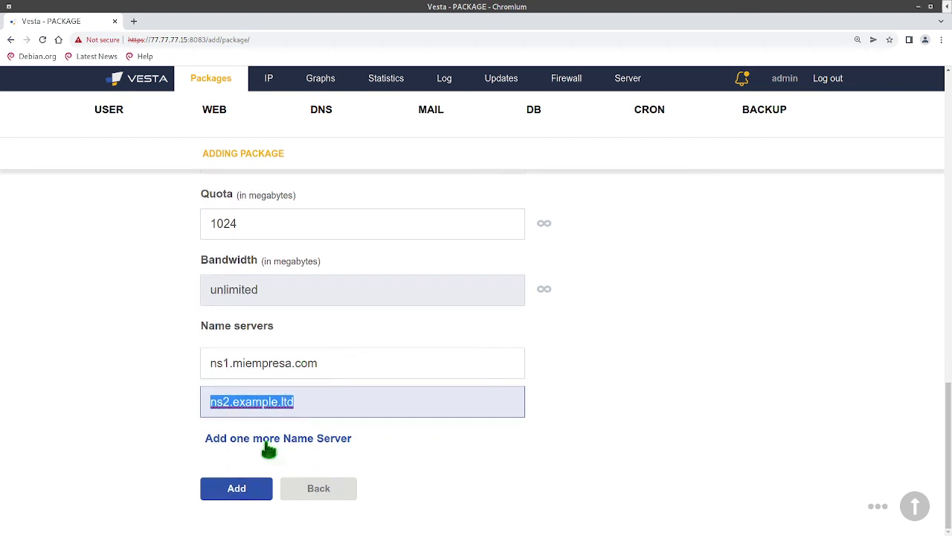
Enter 'PlanA' as the package name and add the package.
left_click(246, 492)
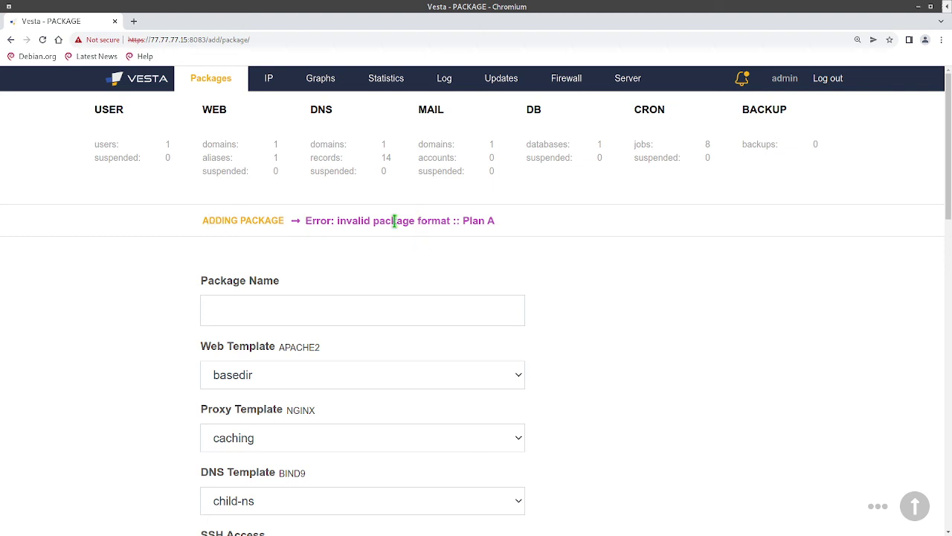
left_click(284, 302)
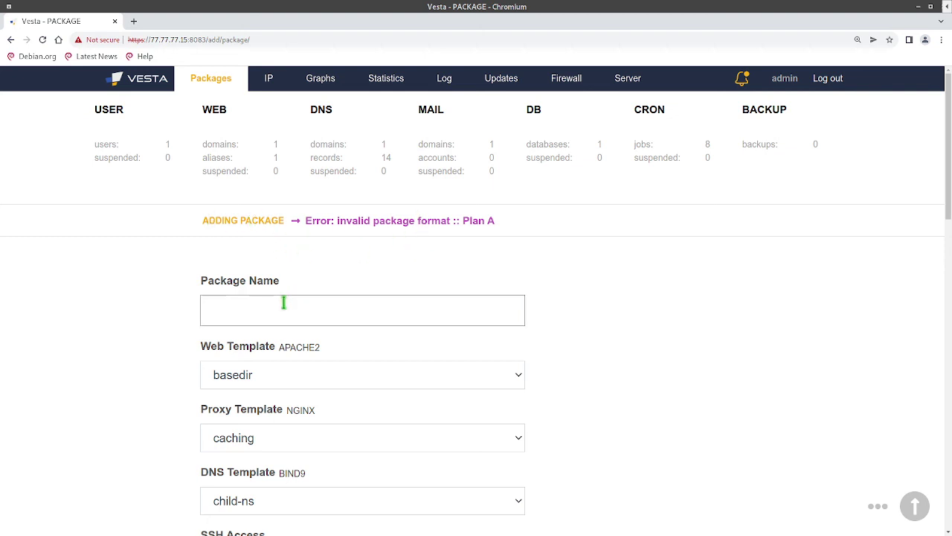
left_click(284, 297)
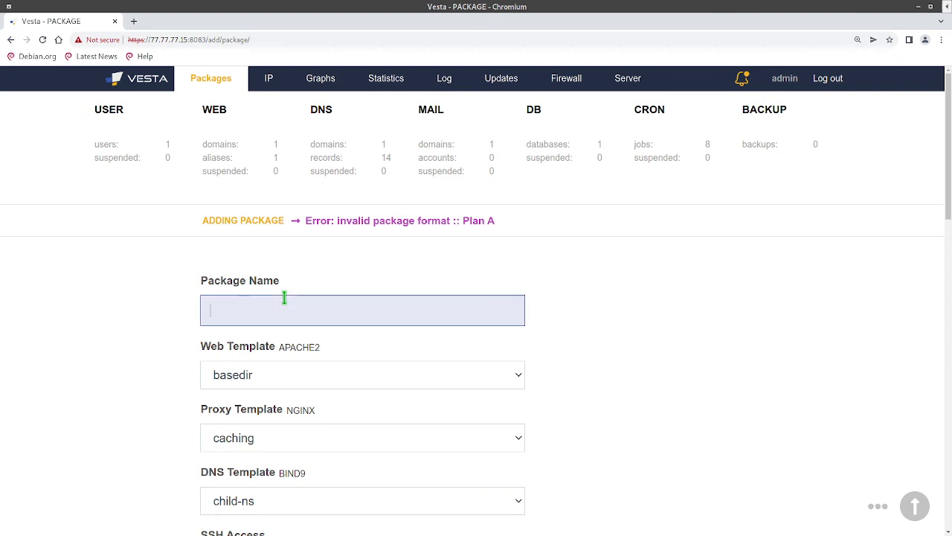
type("Pl")
type("anA")
scroll(285, 300, "down", 2)
scroll(223, 335, "down", 1)
scroll(177, 367, "down", 1)
scroll(171, 372, "down", 2)
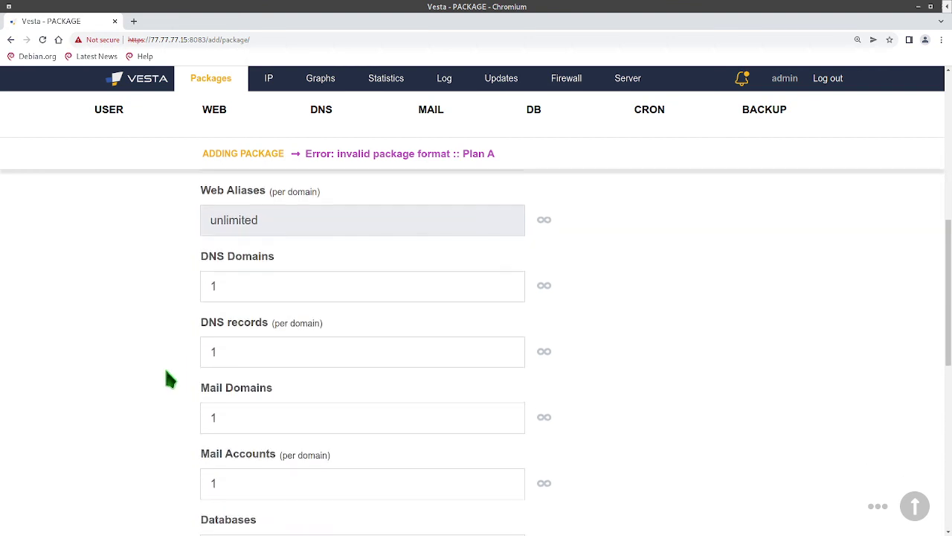
scroll(166, 379, "down", 3)
scroll(166, 379, "down", 4)
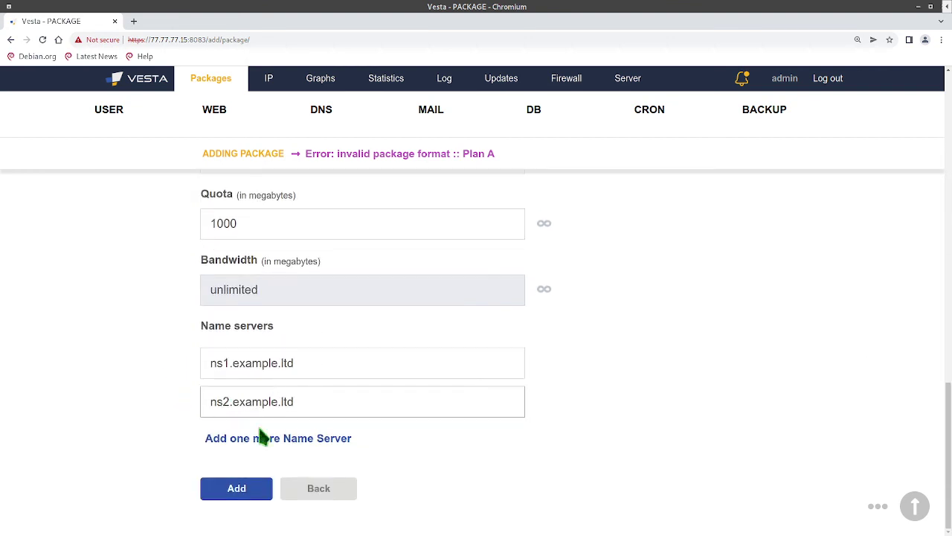
left_click(238, 491)
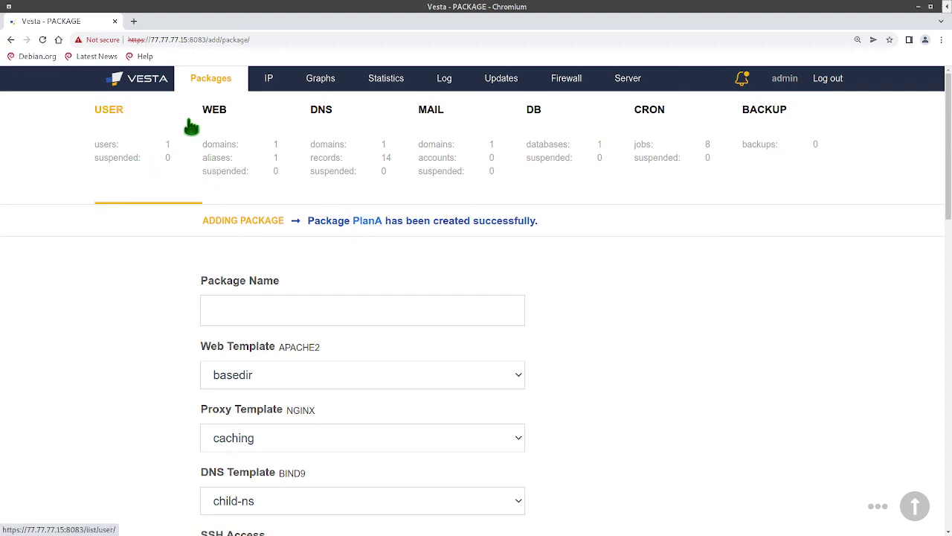
Check that PlanA appears in Packages, then return to the users list.
left_click(212, 84)
scroll(170, 330, "down", 3)
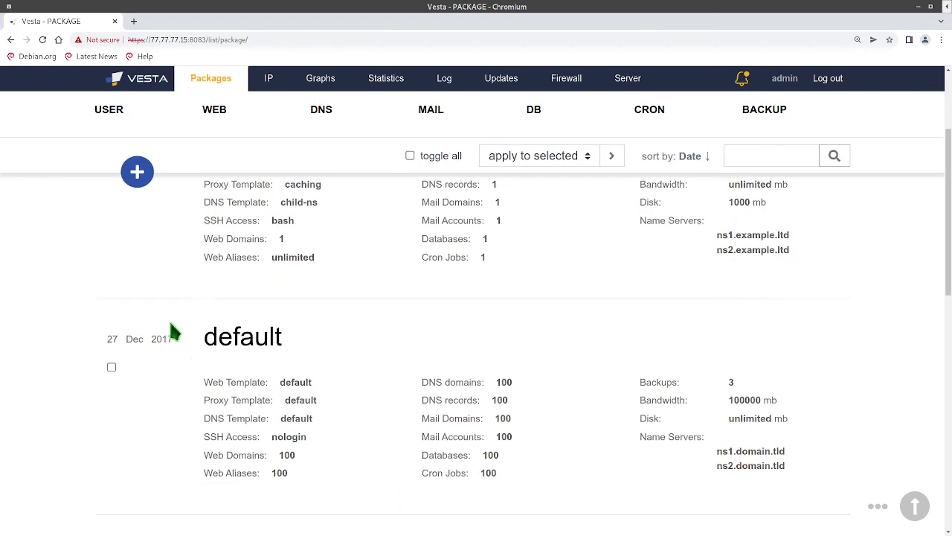
scroll(185, 377, "up", 3)
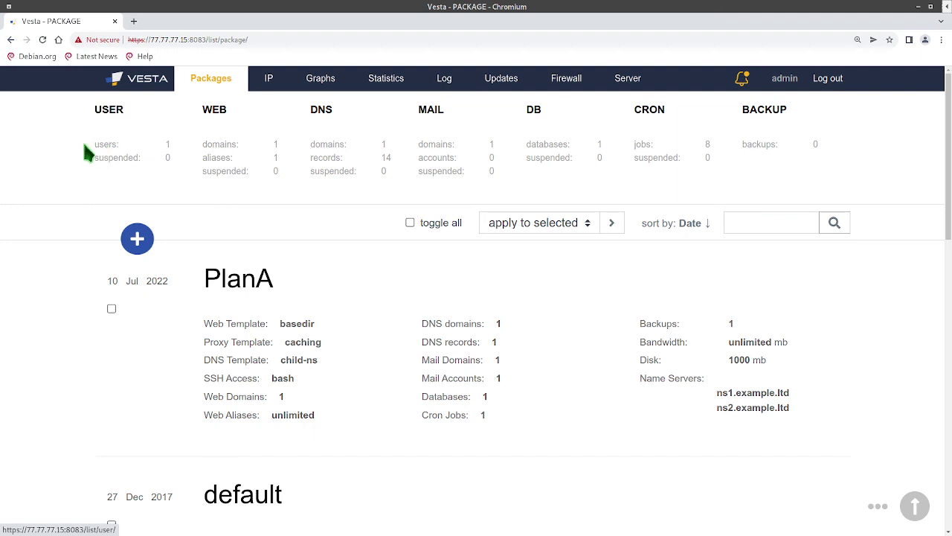
left_click(109, 148)
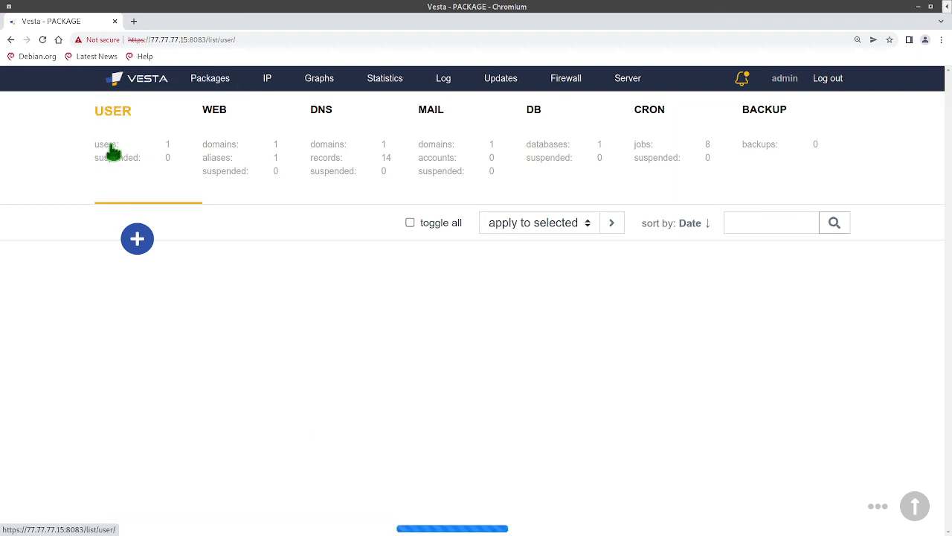
Start a new user with username 'rfewr' and a generated password.
left_click(174, 247)
left_click(227, 298)
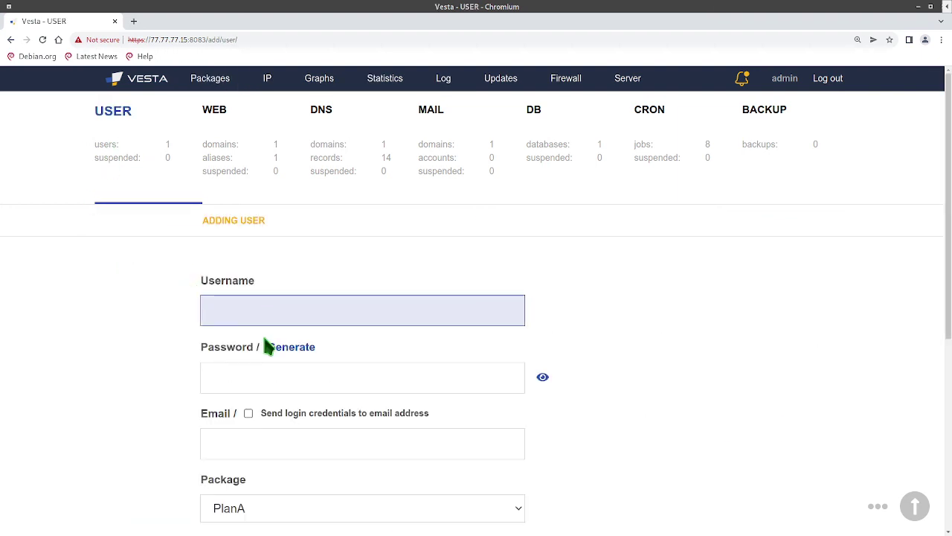
type("rfewr")
left_click(288, 347)
Confirm PlanA appears in the Package dropdown, then return to the Packages list.
scroll(255, 323, "down", 3)
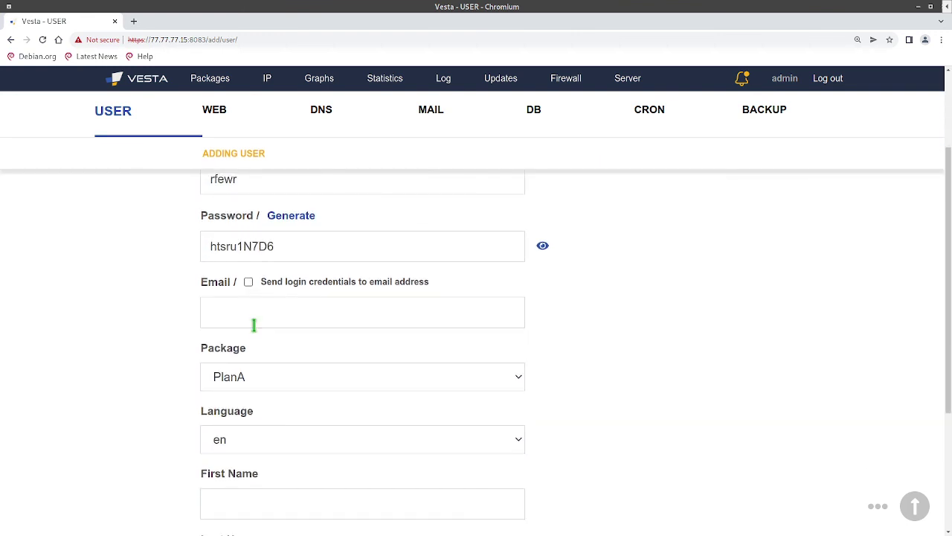
scroll(202, 358, "down", 1)
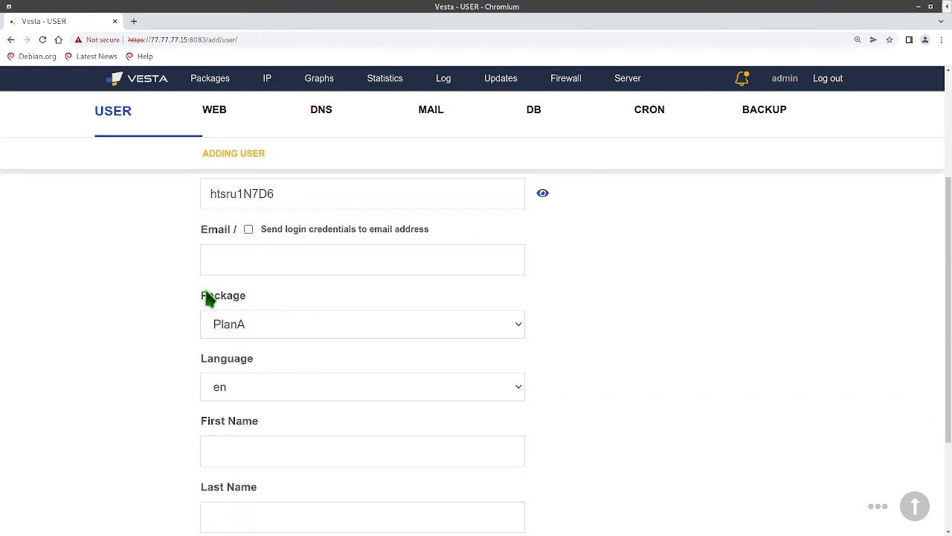
left_click_drag(209, 298, 245, 302)
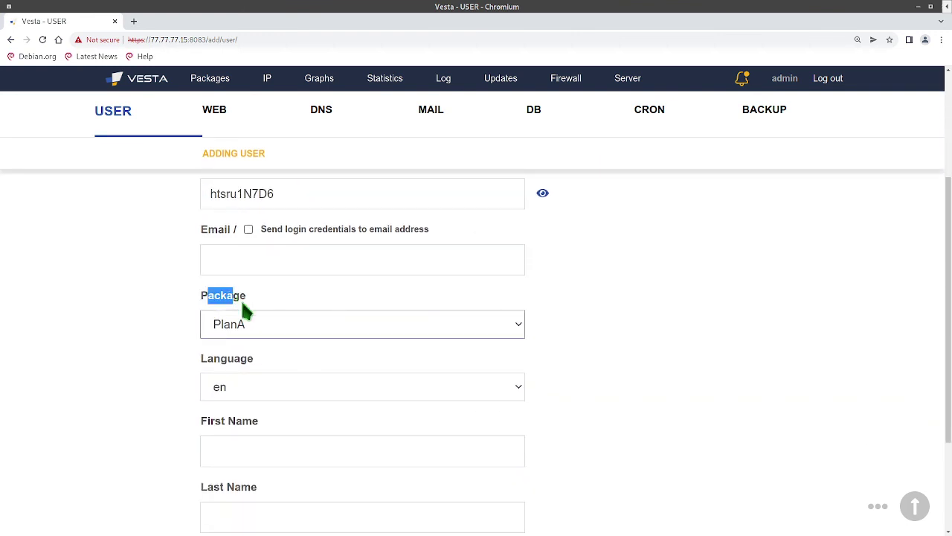
left_click(511, 334)
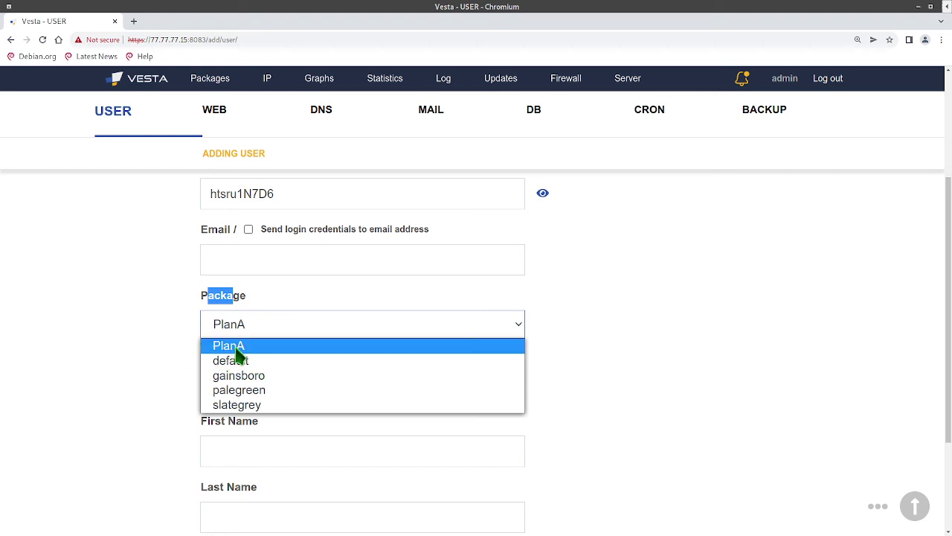
left_click(126, 281)
left_click(212, 79)
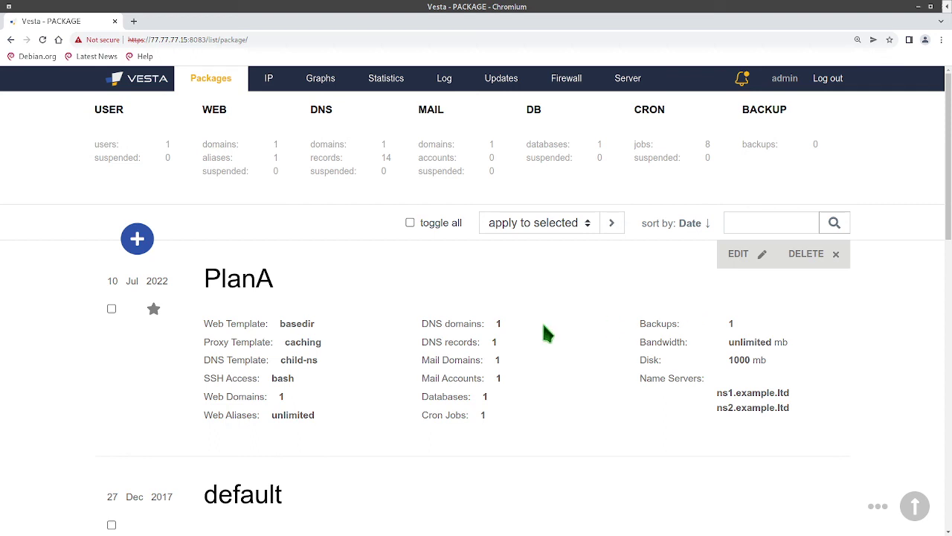
Select PlanA to preview the bulk actions, then deselect it without applying any.
left_click(111, 309)
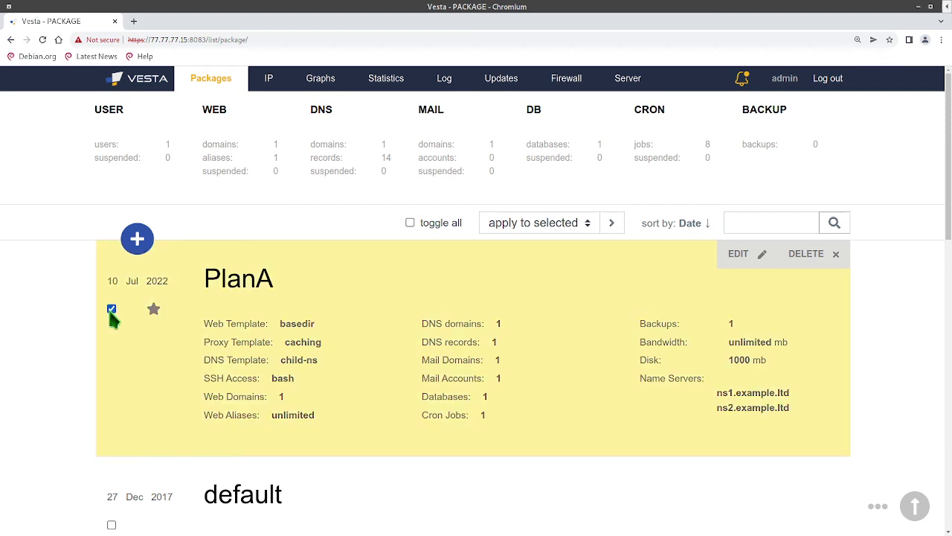
left_click(575, 226)
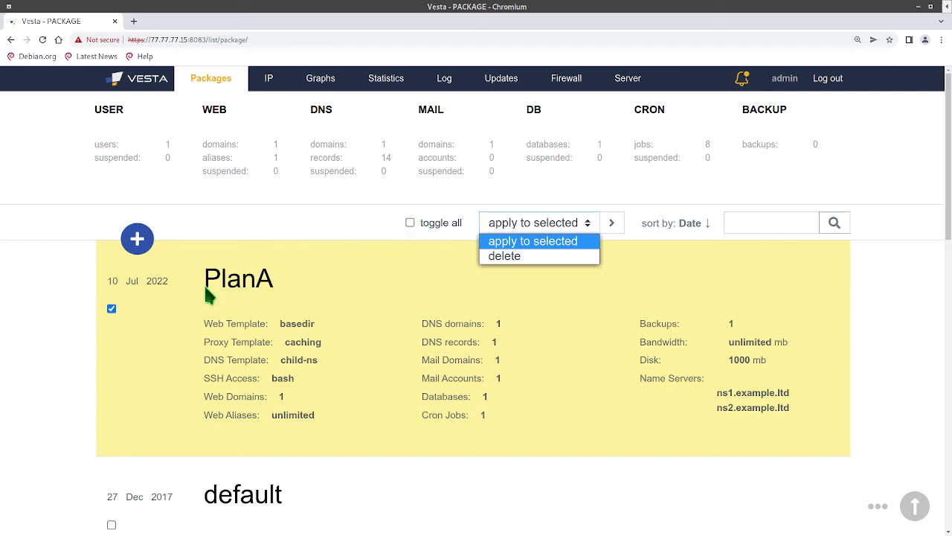
left_click(113, 313)
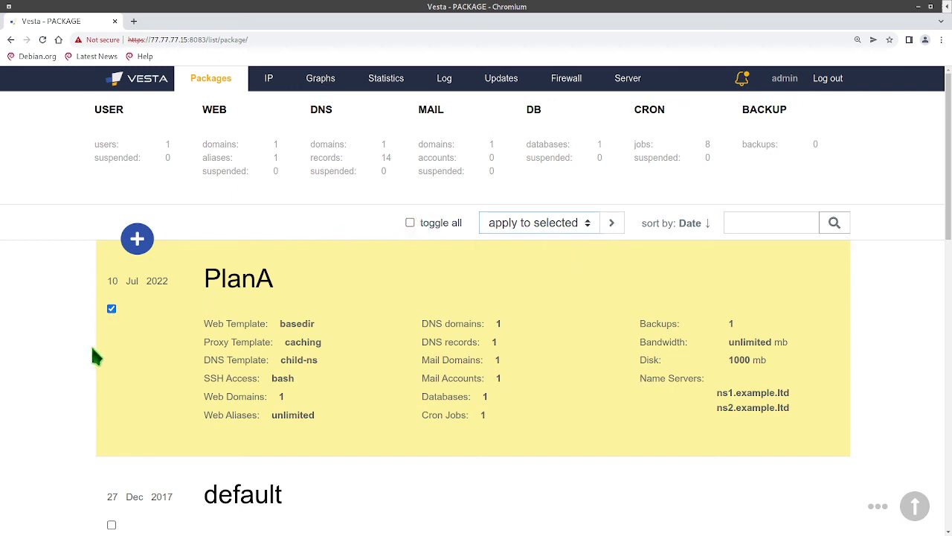
left_click(111, 310)
Star the gainsboro package as a favourite.
scroll(151, 344, "down", 2)
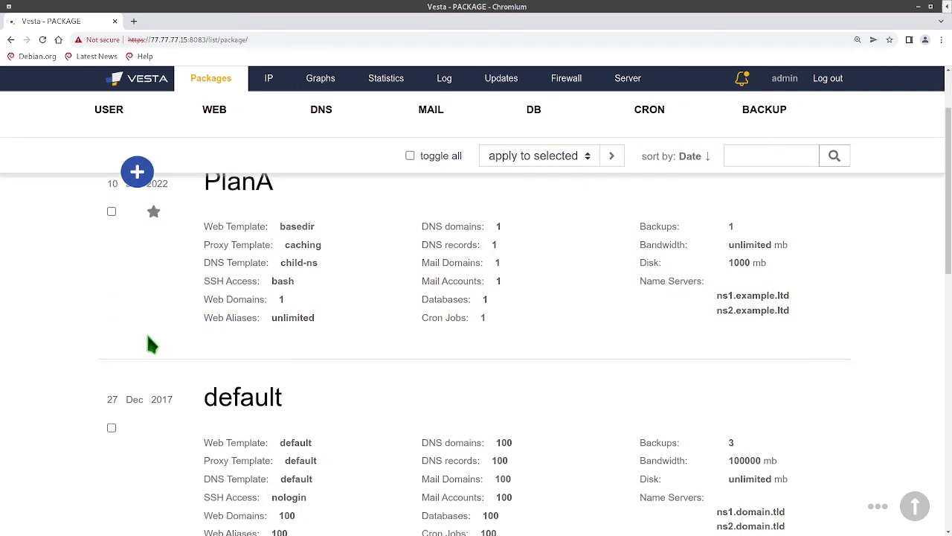
scroll(137, 376, "down", 5)
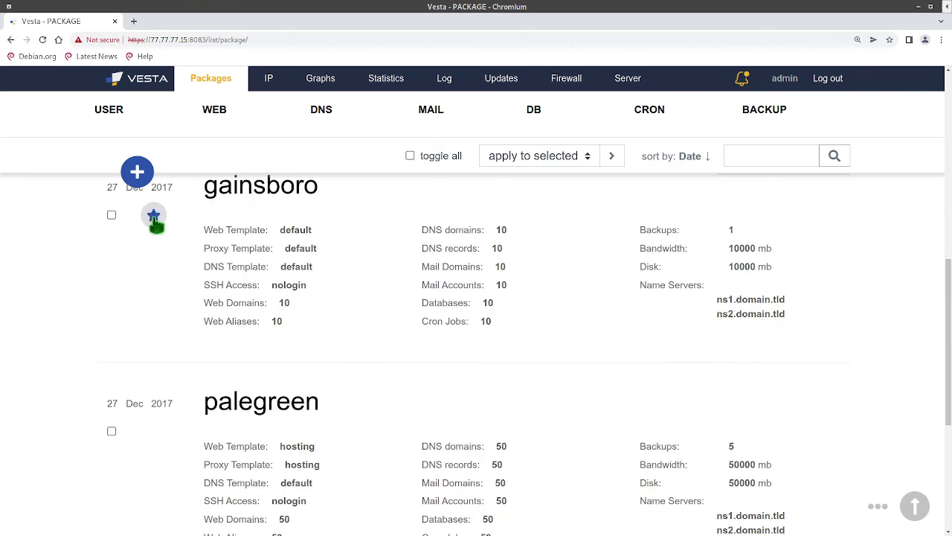
left_click(154, 218)
scroll(132, 270, "up", 1)
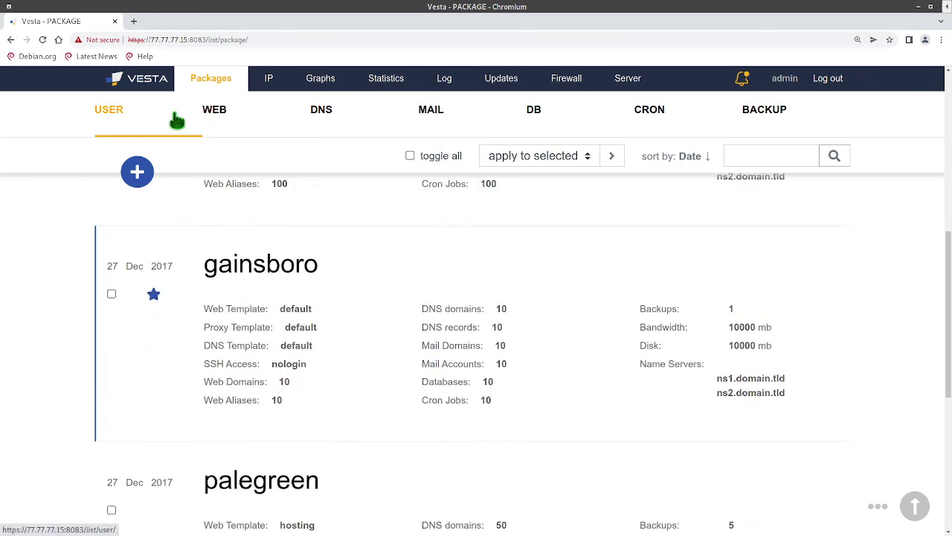
Open a new user form and review its Package (PlanA) and Language (en) choices.
left_click(177, 120)
left_click(136, 239)
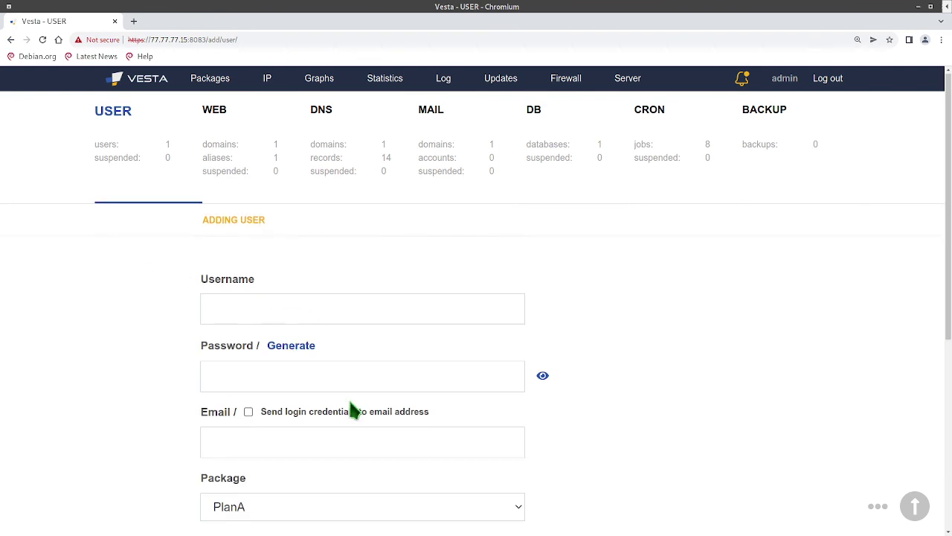
scroll(354, 411, "down", 3)
left_click(298, 270)
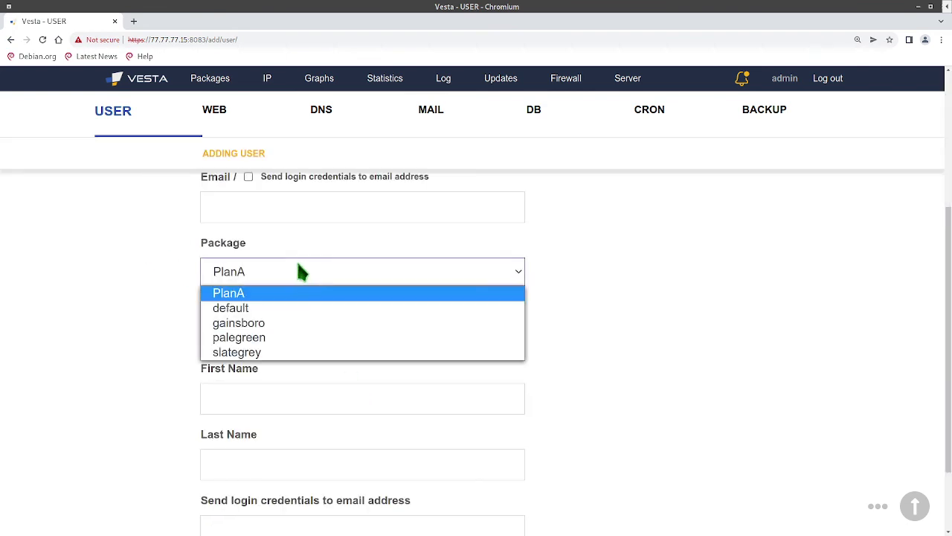
left_click(177, 328)
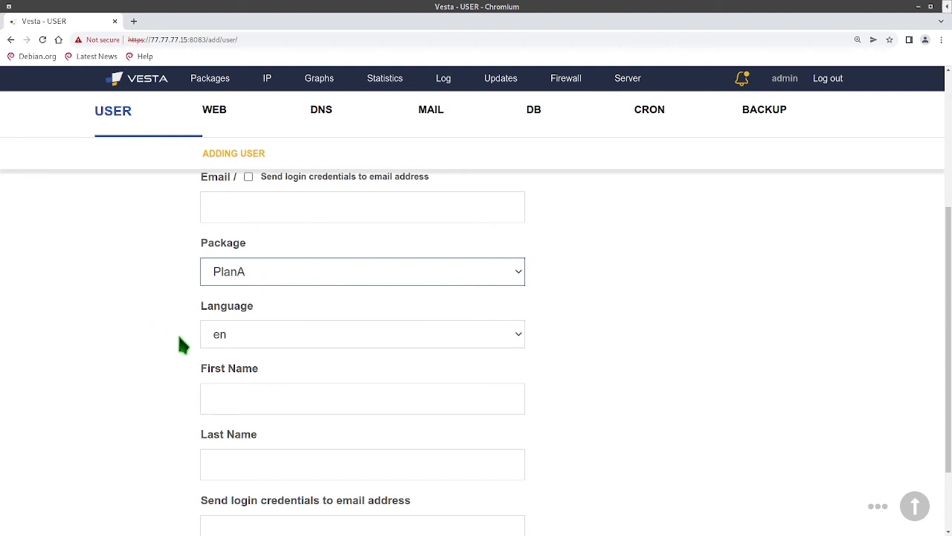
left_click(355, 334)
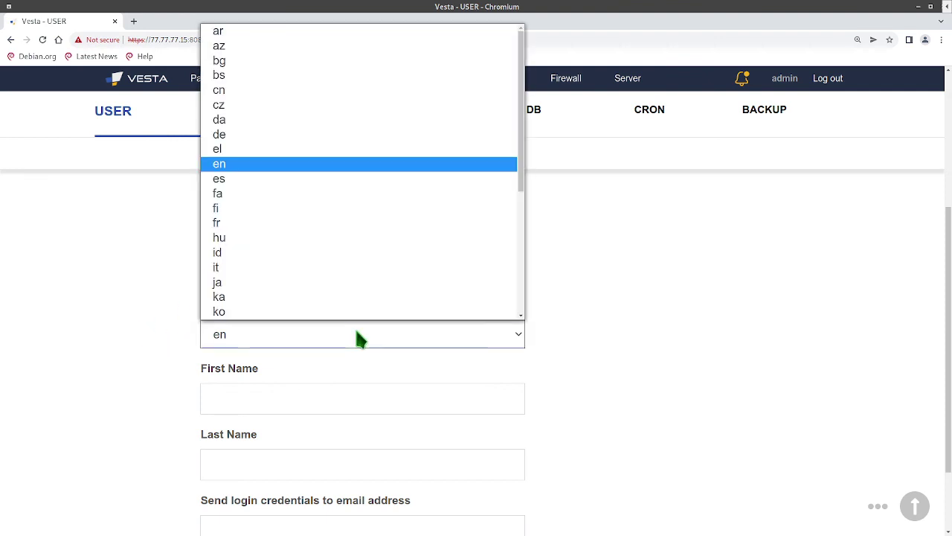
left_click(142, 316)
scroll(138, 319, "down", 2)
scroll(143, 335, "up", 5)
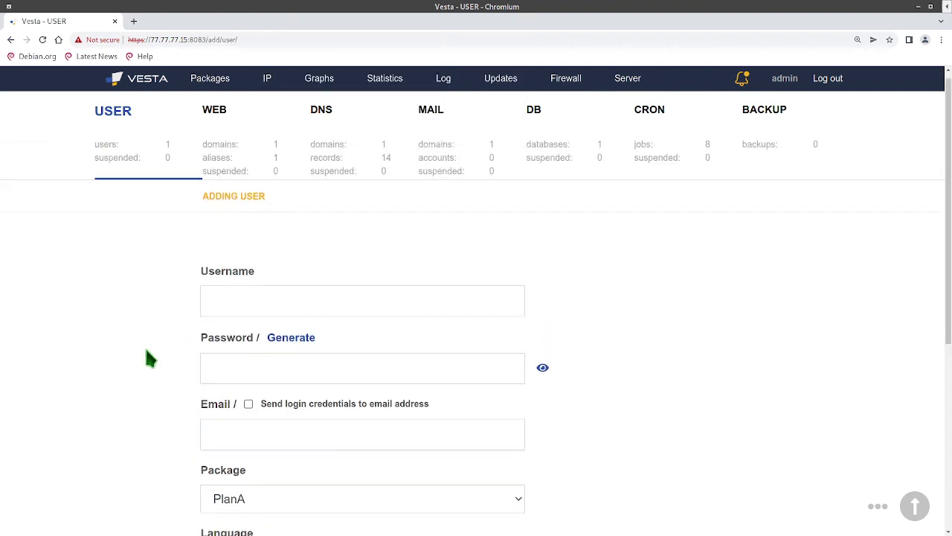